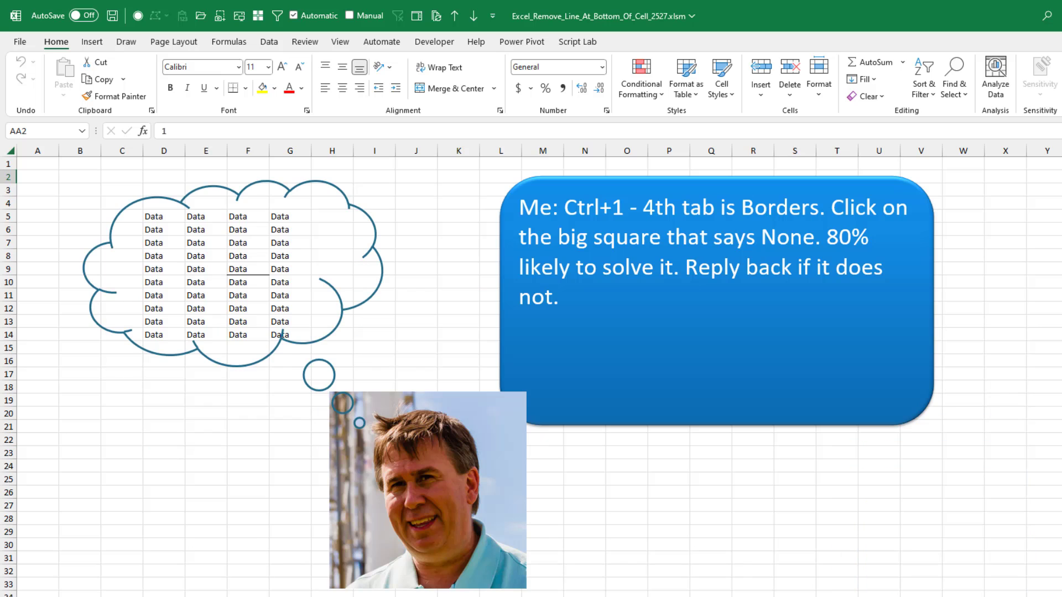
Give cell D6 a bottom border from the Borders list
left_click(164, 231)
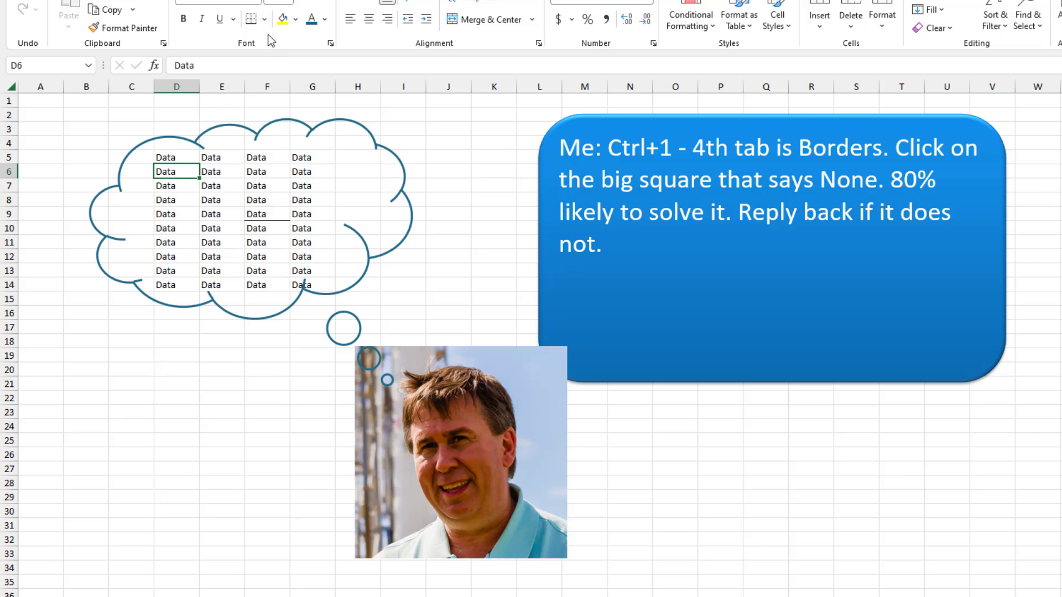
left_click(265, 20)
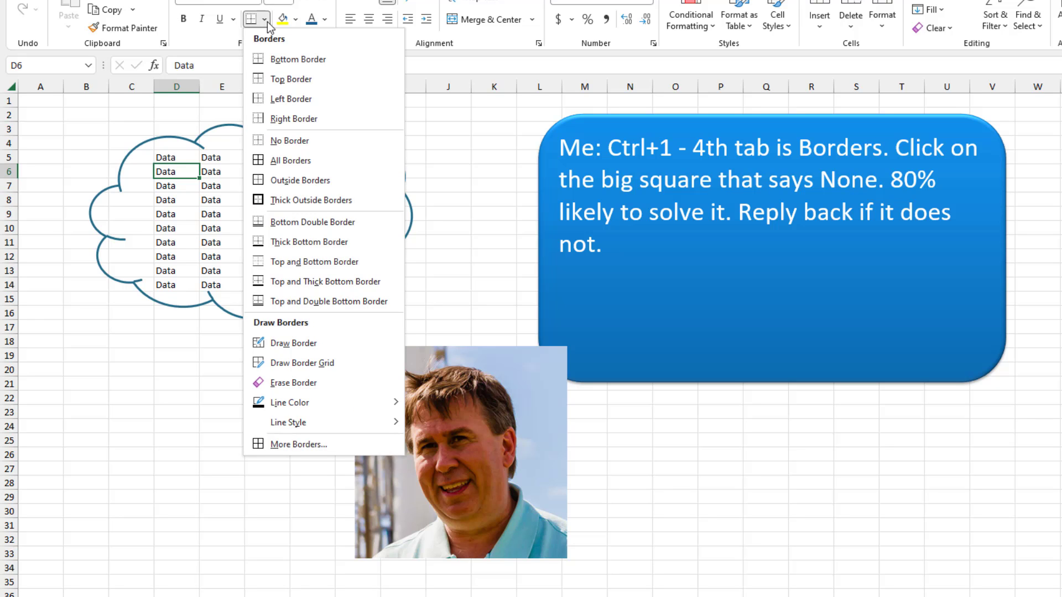
left_click(282, 64)
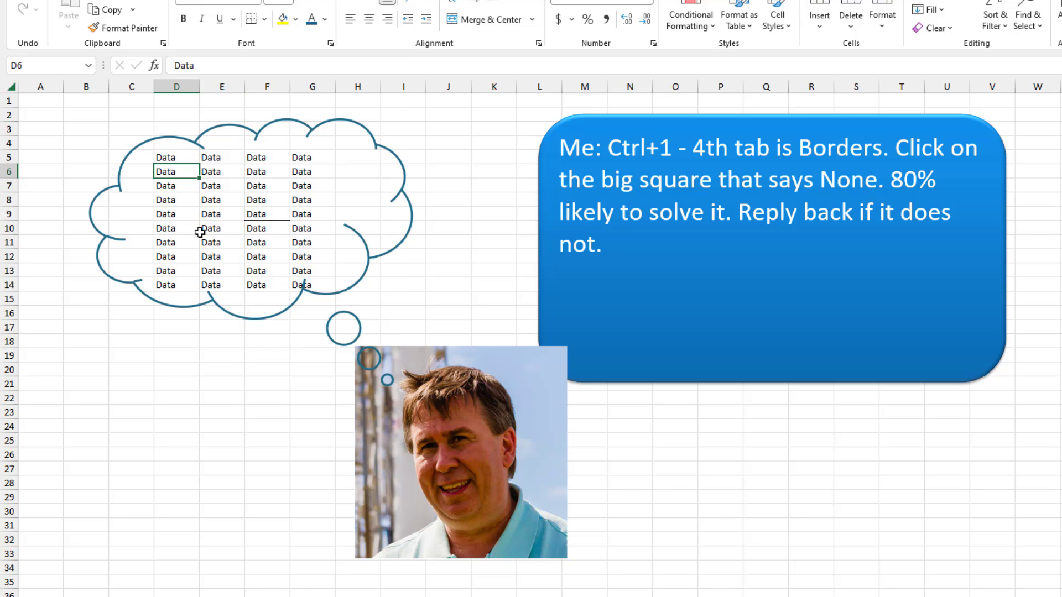
Give cell D10 a top border, then select the whole Data block D5:G14
left_click(169, 231)
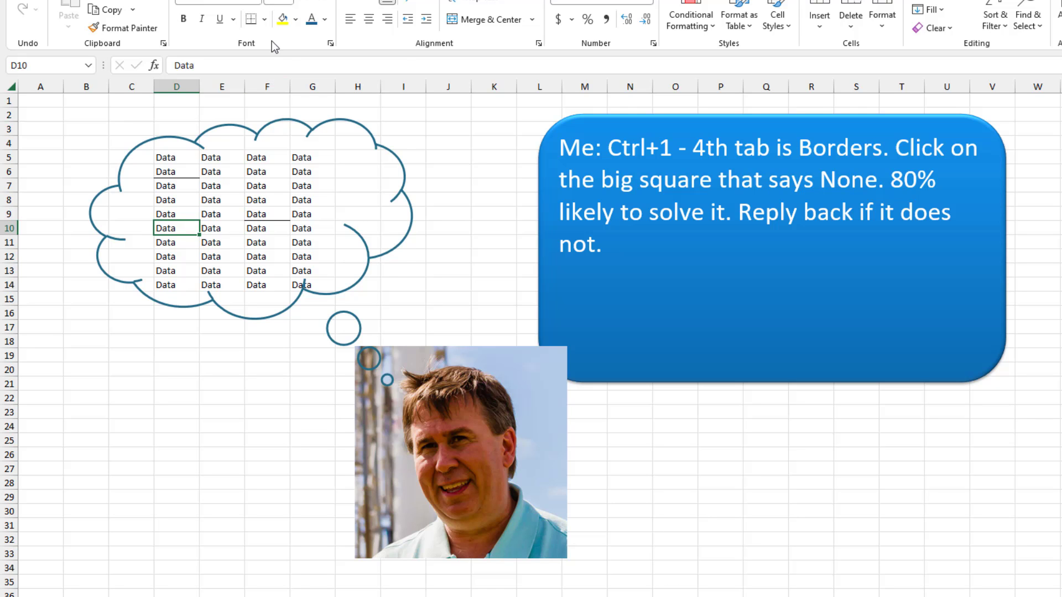
left_click(266, 21)
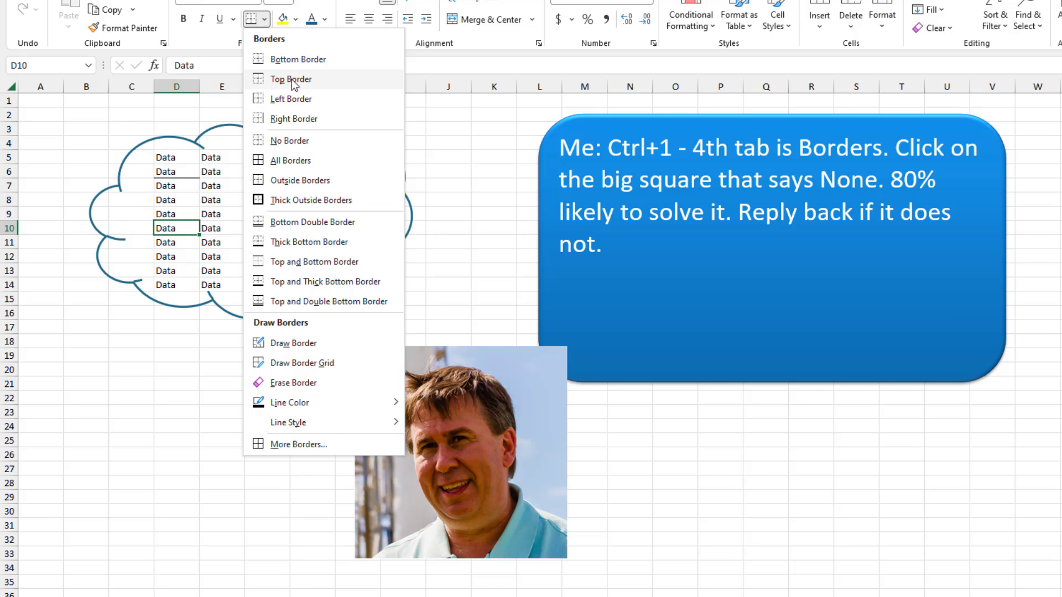
left_click(290, 79)
left_click(456, 269)
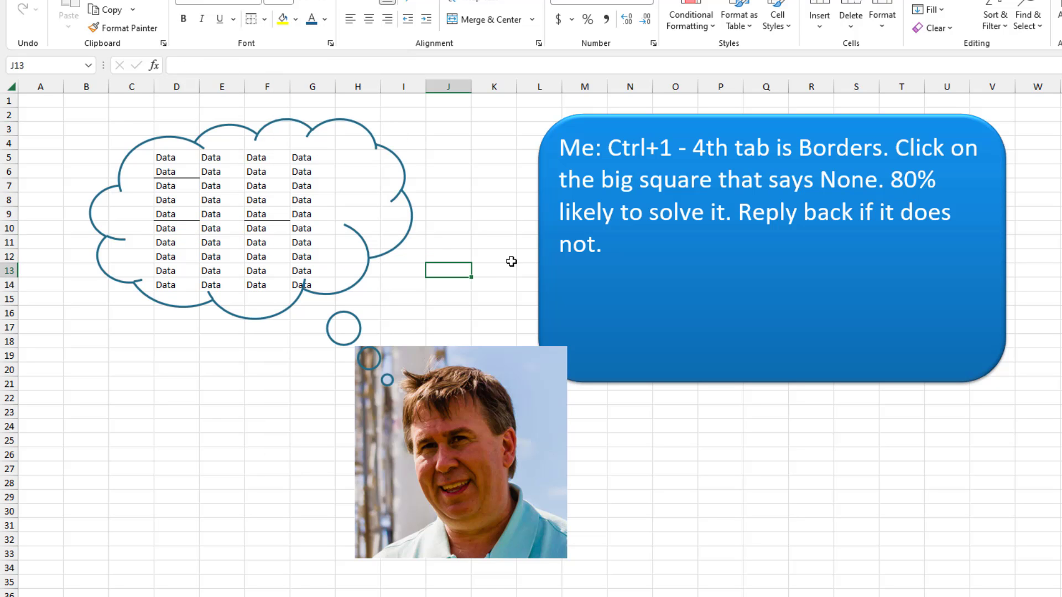
left_click_drag(168, 161, 310, 288)
Apply the None border preset to D5:G14 in Format Cells (Ctrl+1)
key("ctrl+1")
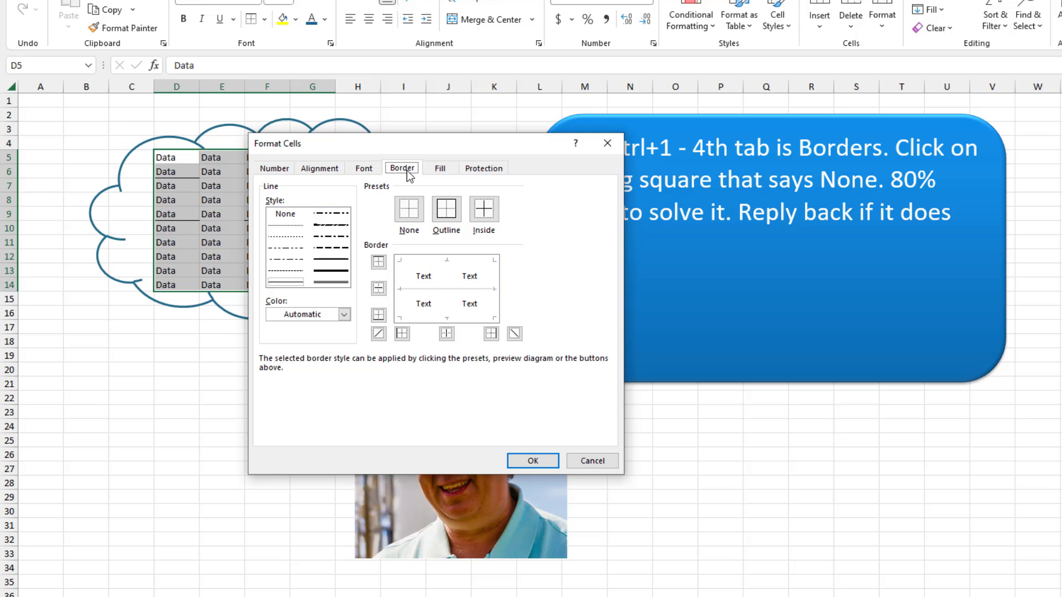
left_click(410, 216)
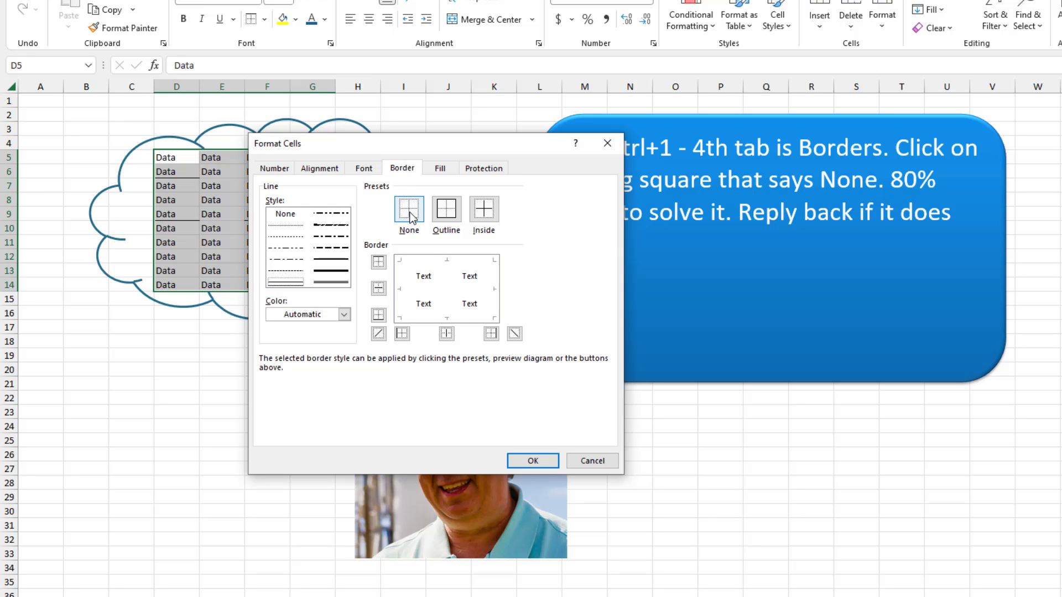
left_click(532, 461)
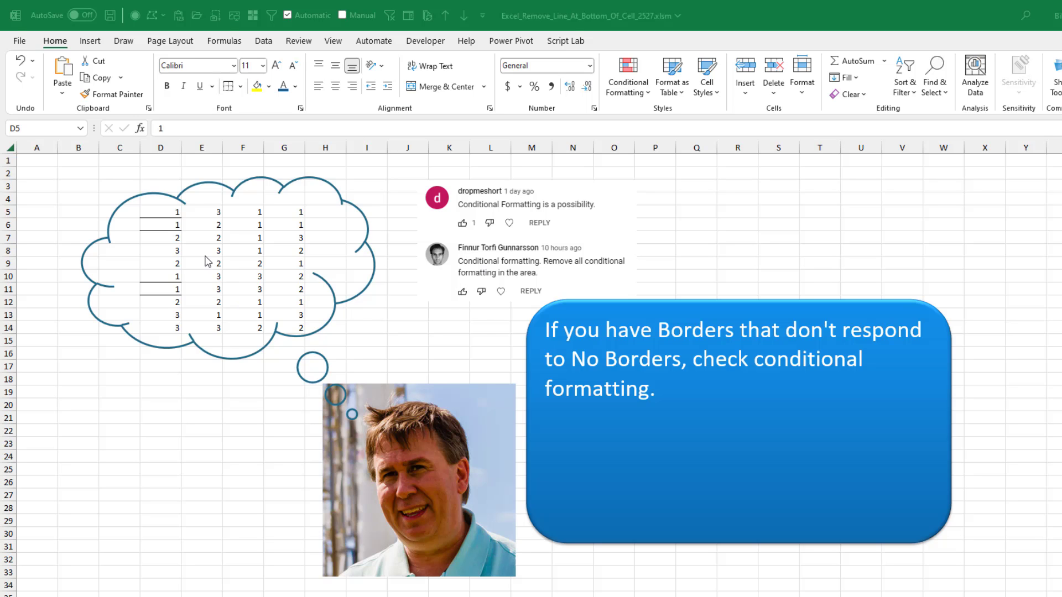
Remove all borders from the numbers in D5:D14
key("ctrl+shift+Down")
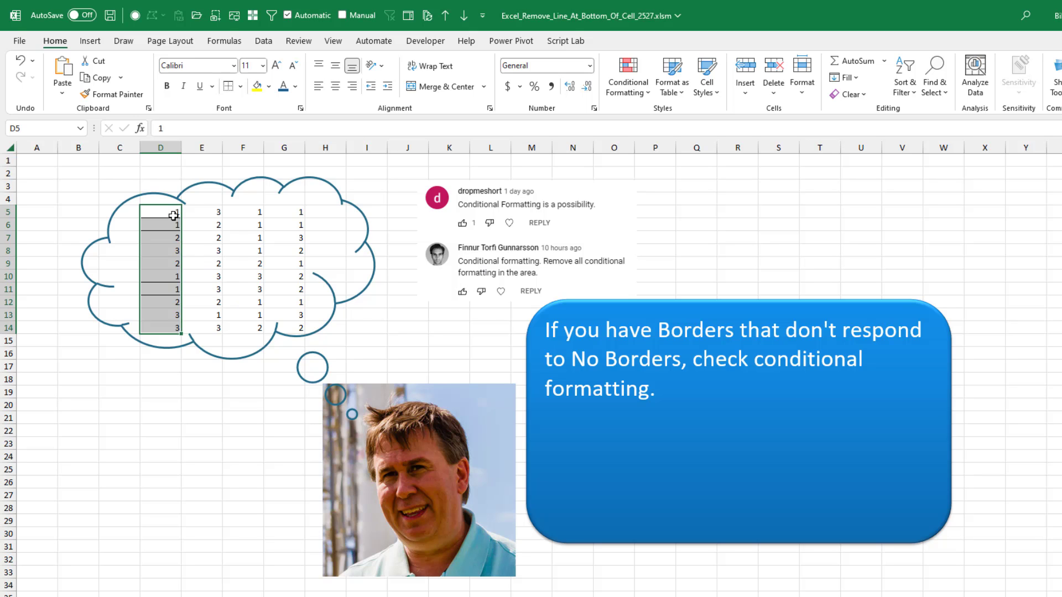
left_click(242, 87)
left_click(261, 197)
Add an Equal To 1 highlight rule on E5:G14 with a custom bottom-border format
left_click_drag(218, 212, 282, 329)
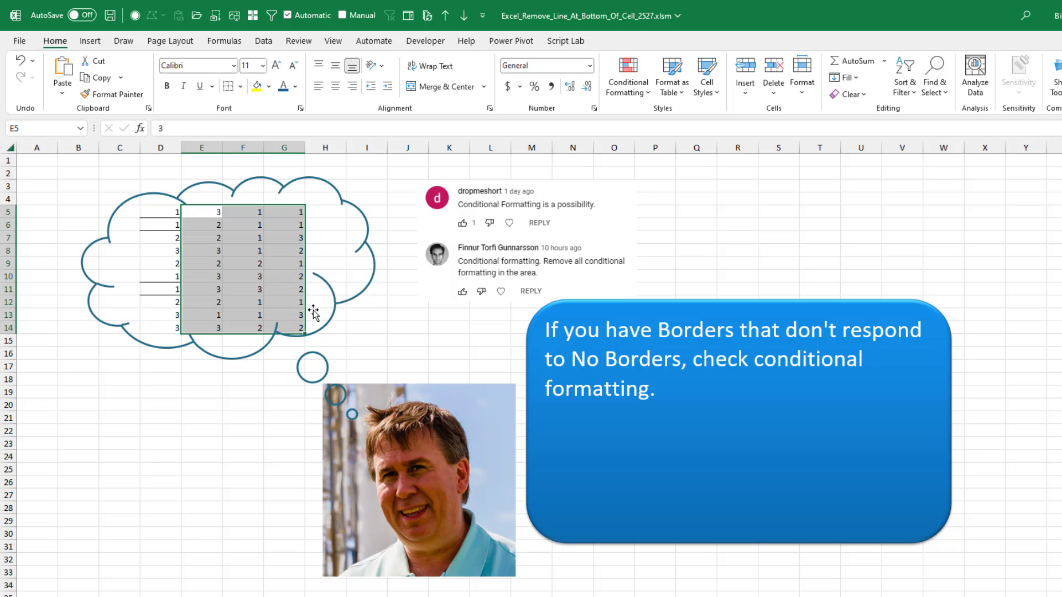
left_click(629, 88)
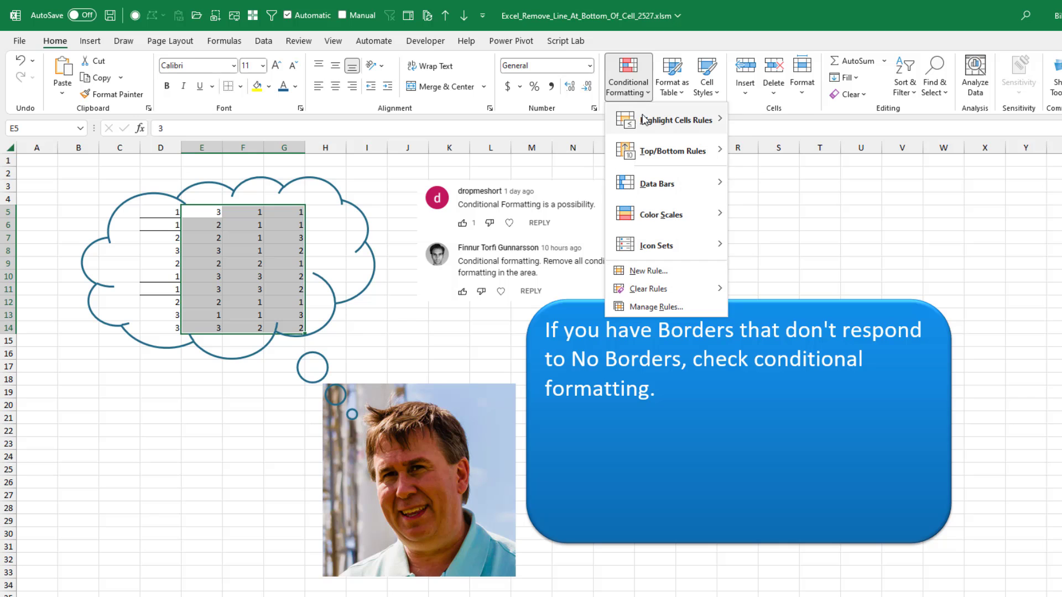
mouse_move(647, 125)
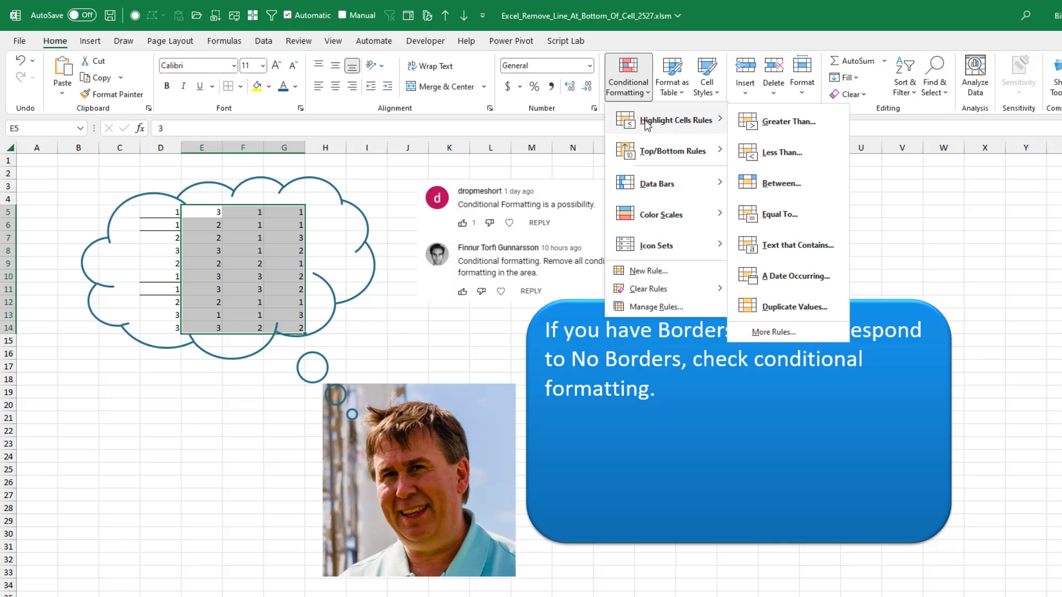
left_click(778, 221)
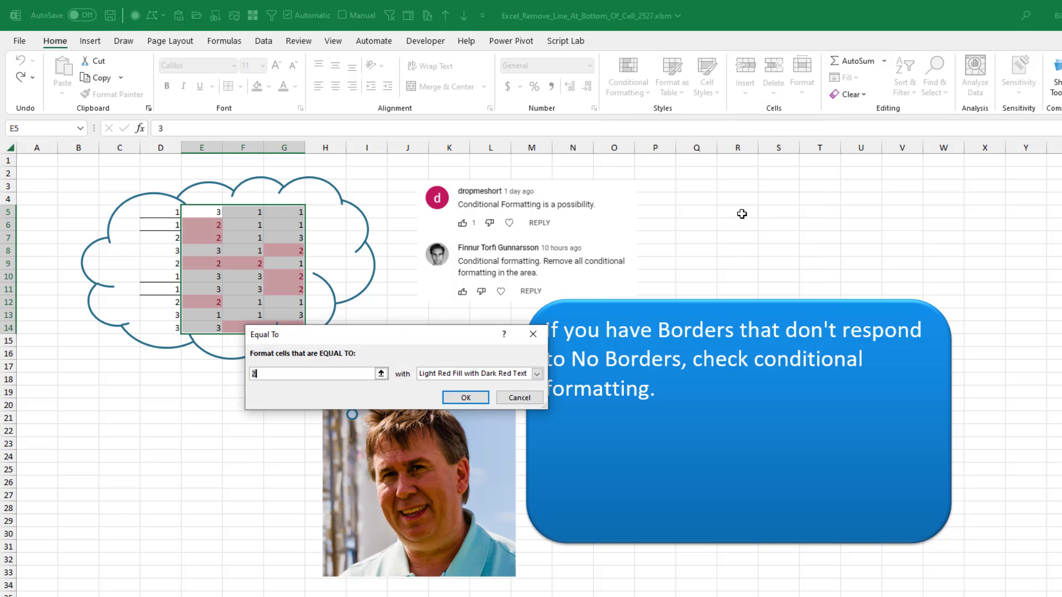
type("1")
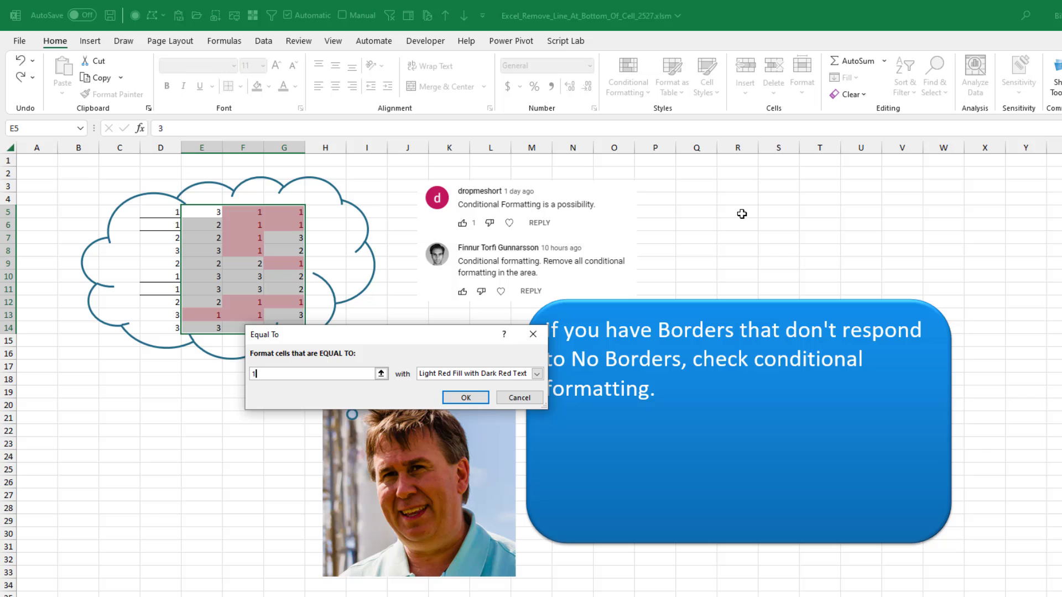
left_click(537, 374)
left_click(467, 437)
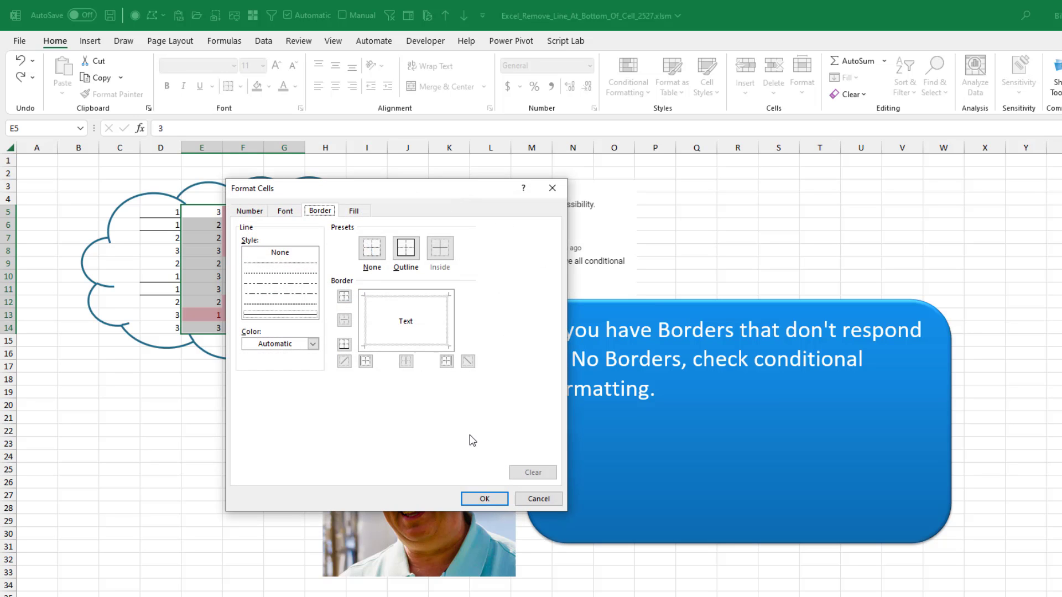
left_click(294, 317)
left_click(344, 344)
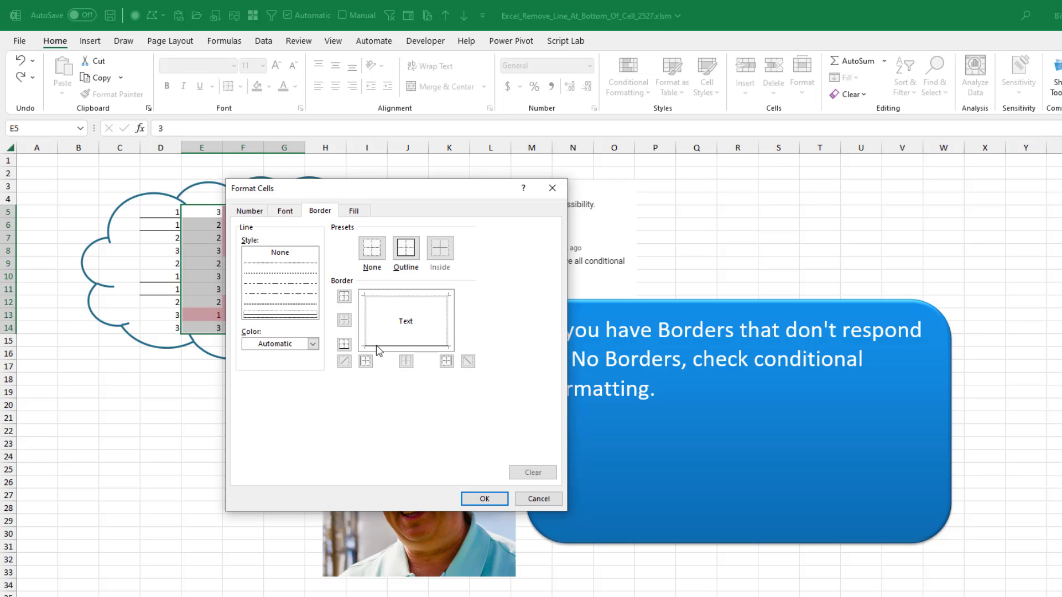
left_click(479, 499)
left_click(463, 398)
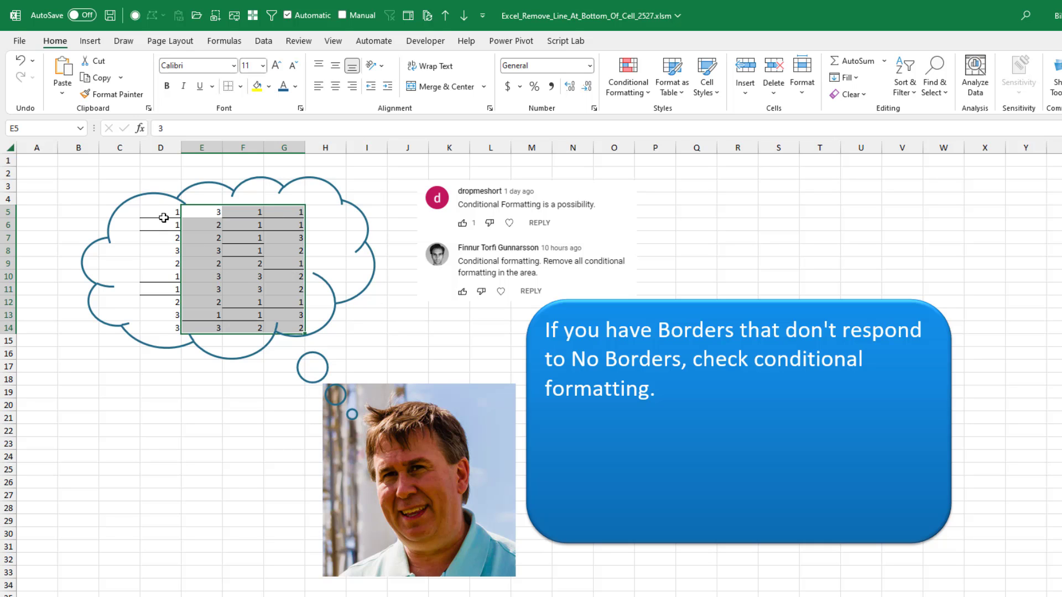
In Manage Rules for D5:G14, delete the E5:G14 rule and the D5:D14 rule
left_click_drag(163, 217, 293, 326)
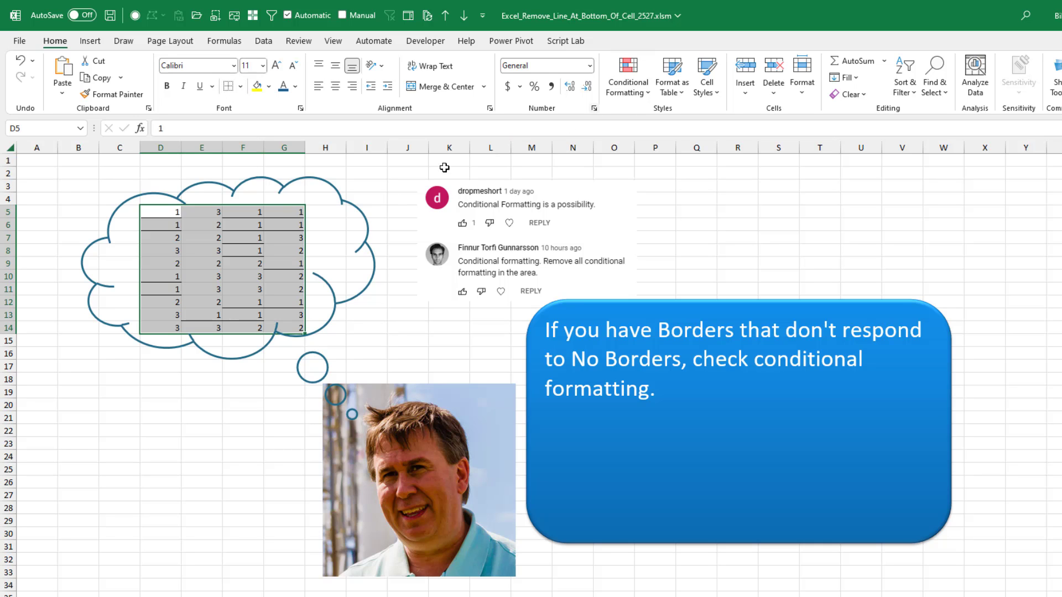
left_click(630, 95)
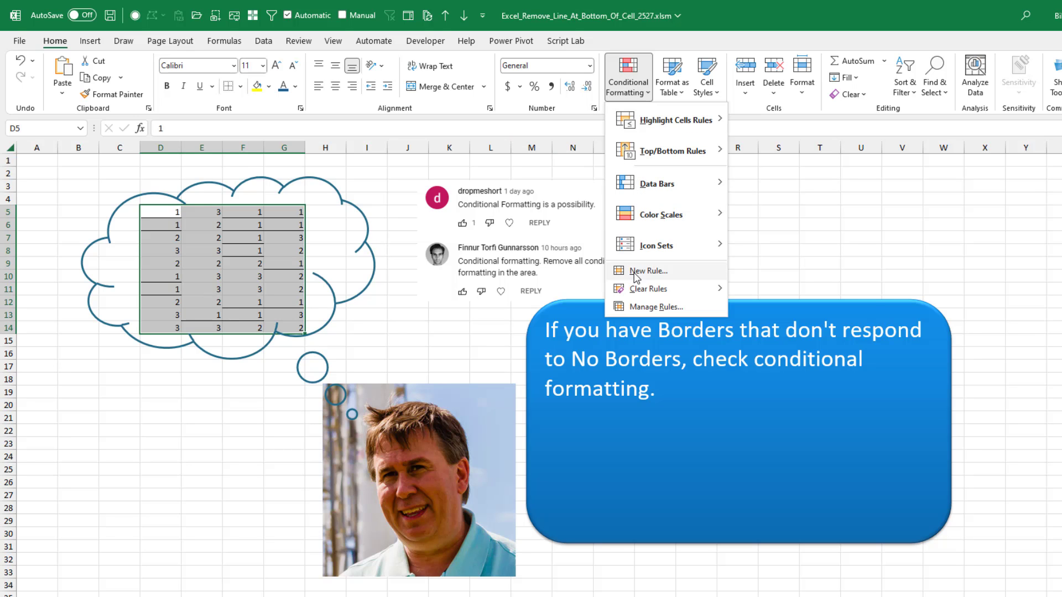
mouse_move(640, 290)
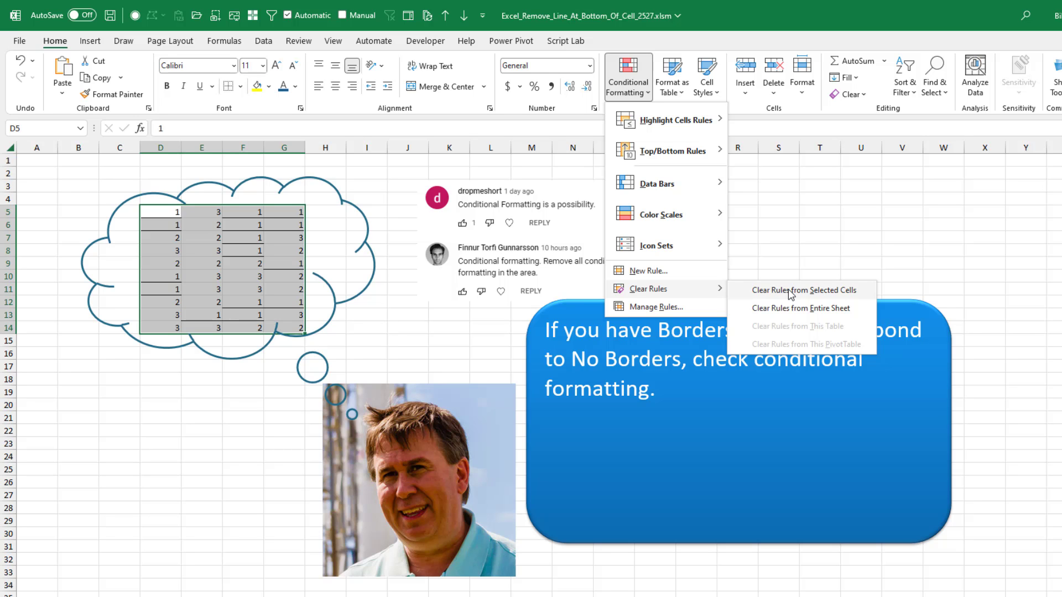
left_click(659, 309)
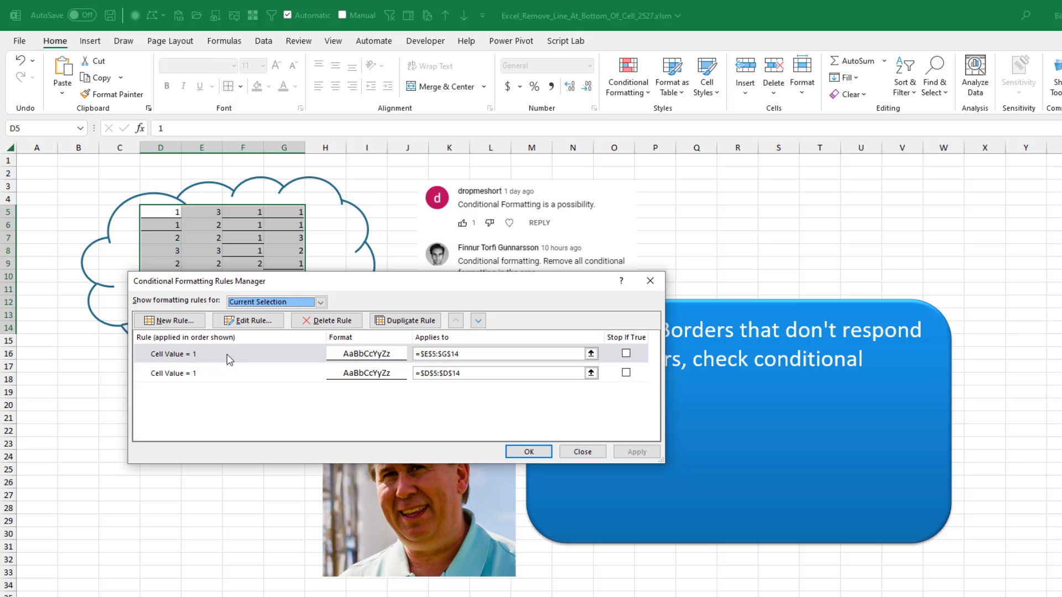
left_click(218, 356)
left_click(324, 324)
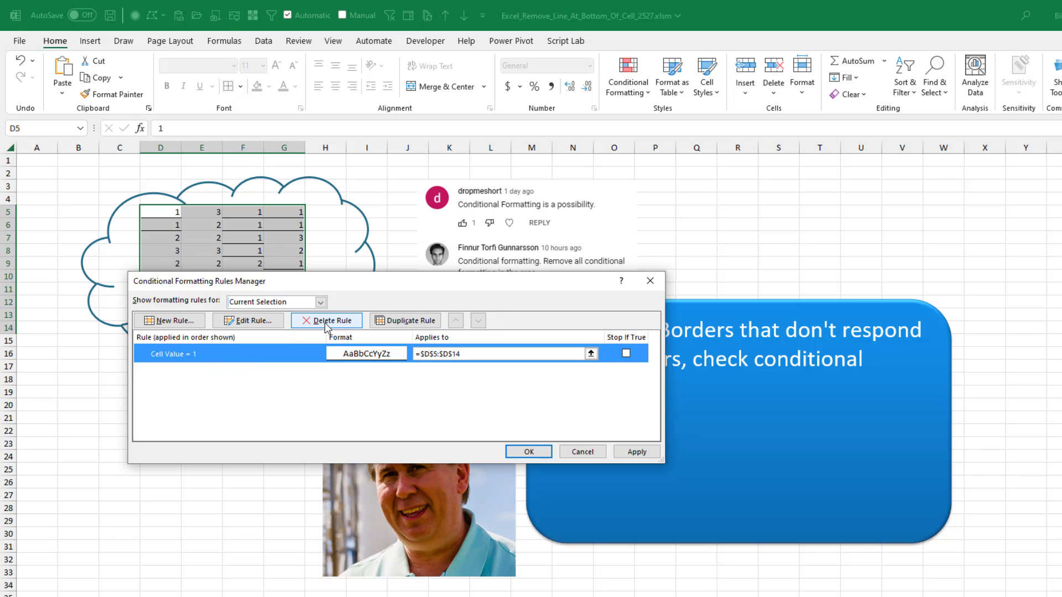
left_click(326, 324)
left_click(529, 451)
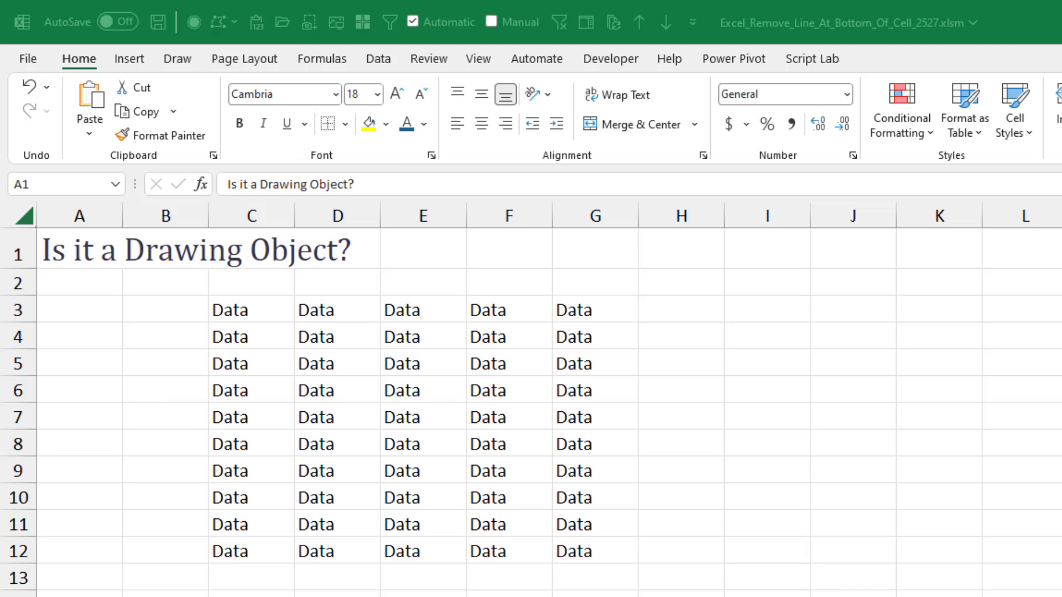
Insert a straight Line shape drawn along the bottom edge of cell D6
left_click(506, 365)
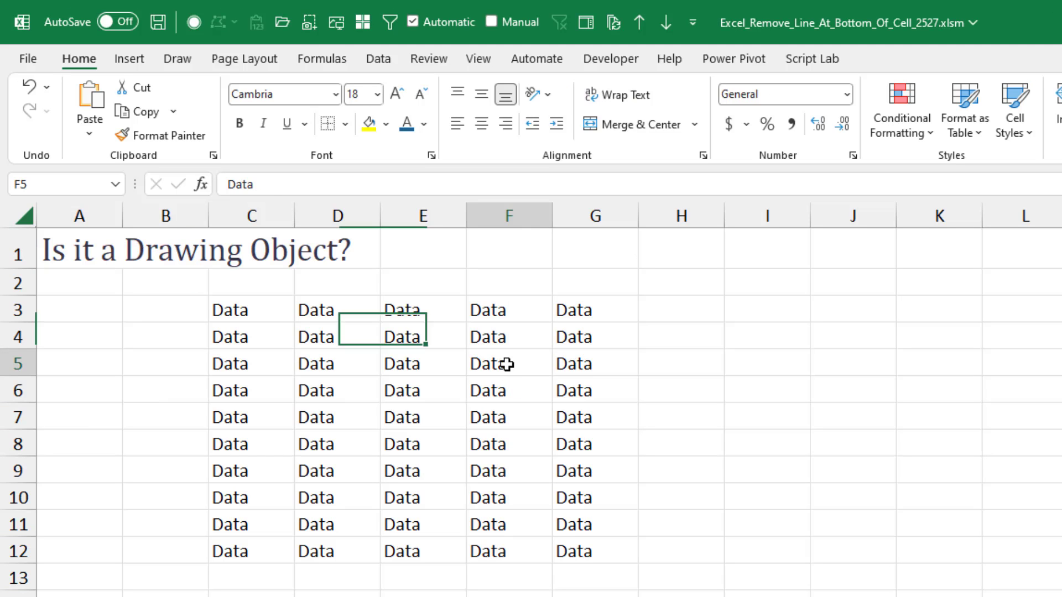
left_click(133, 64)
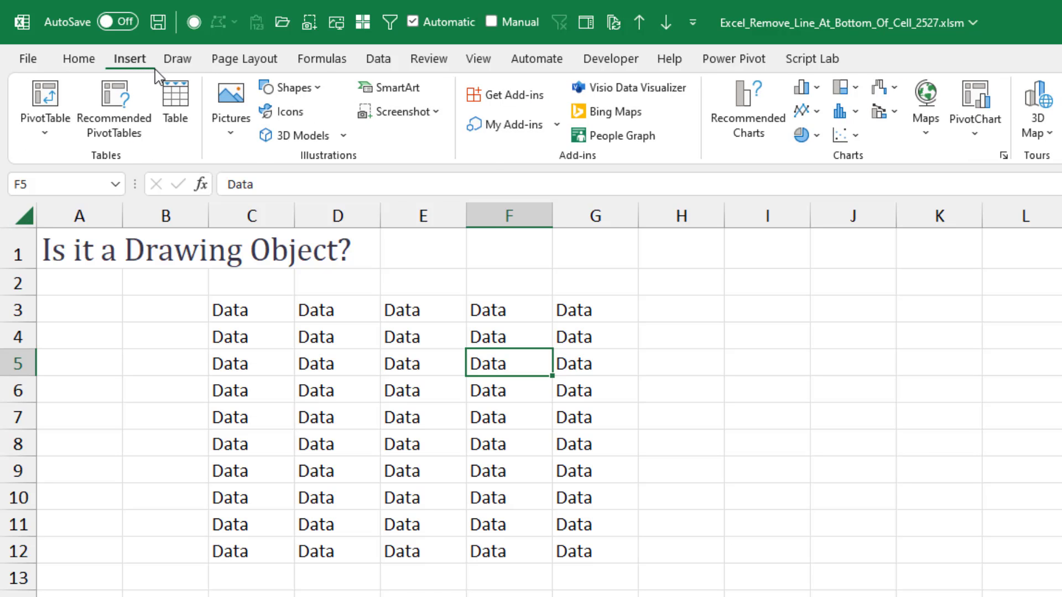
left_click(289, 88)
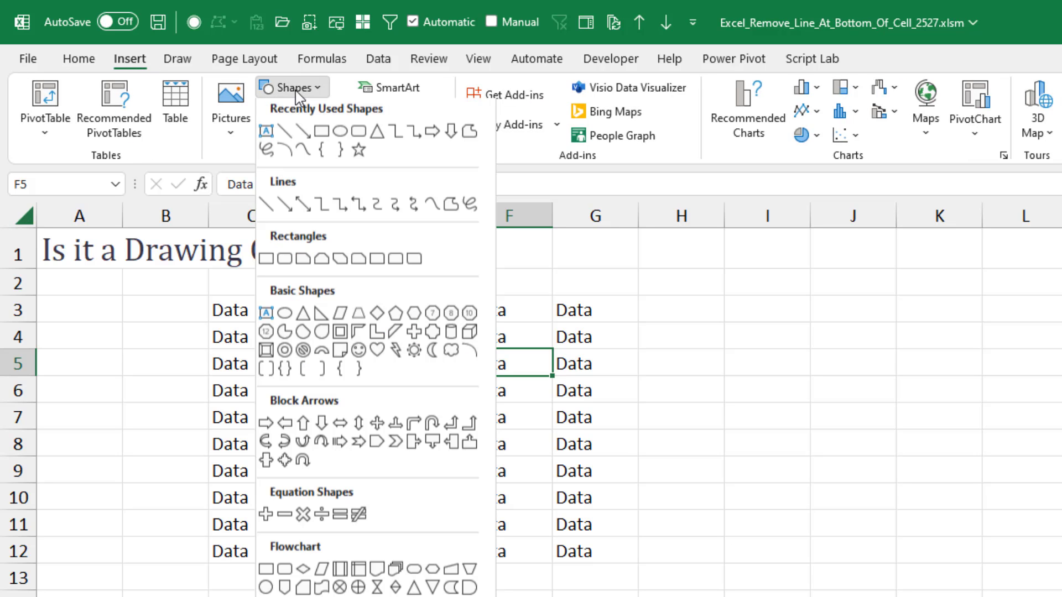
left_click(286, 135)
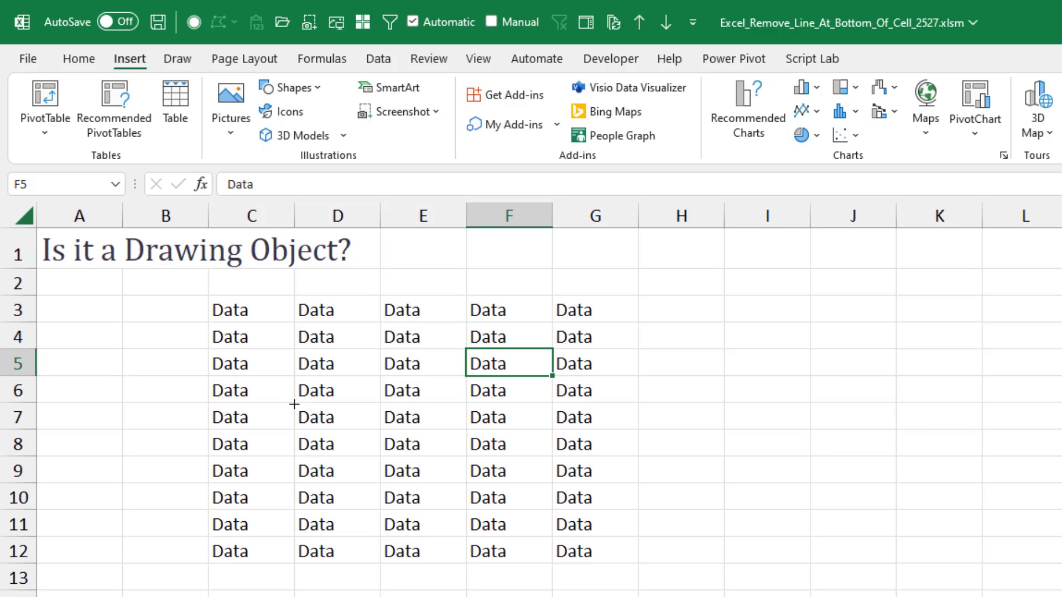
left_click_drag(293, 404, 354, 402)
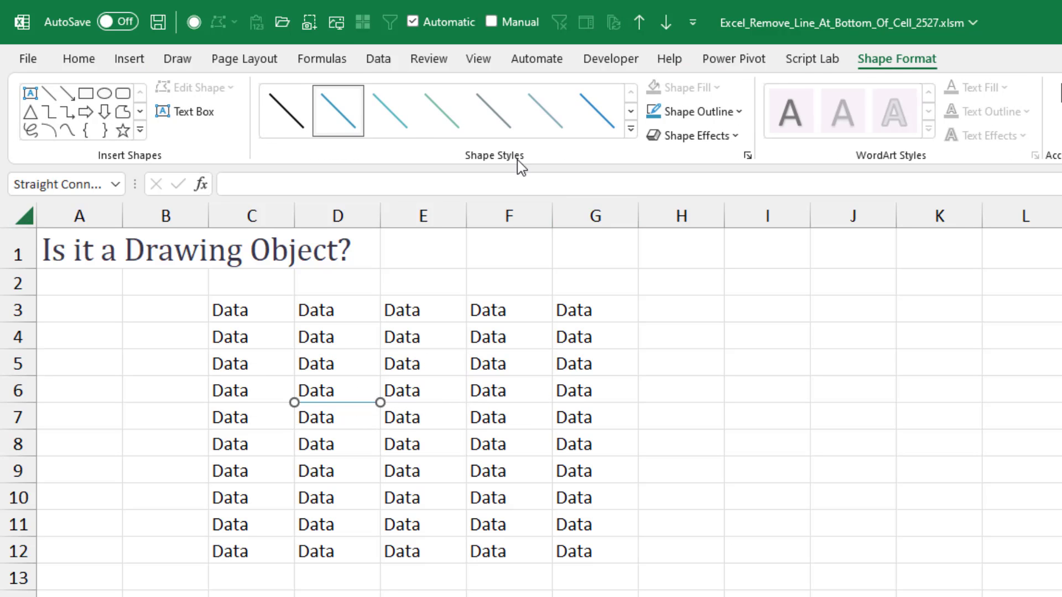
Colour the line black and give it a 2¼ pt weight
left_click(704, 113)
left_click(670, 185)
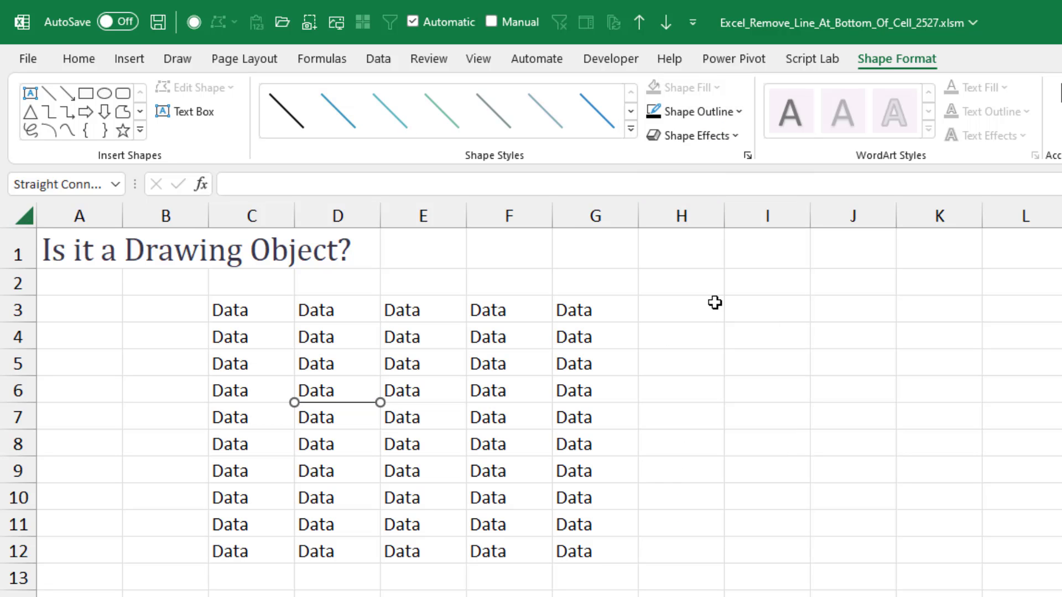
left_click(711, 115)
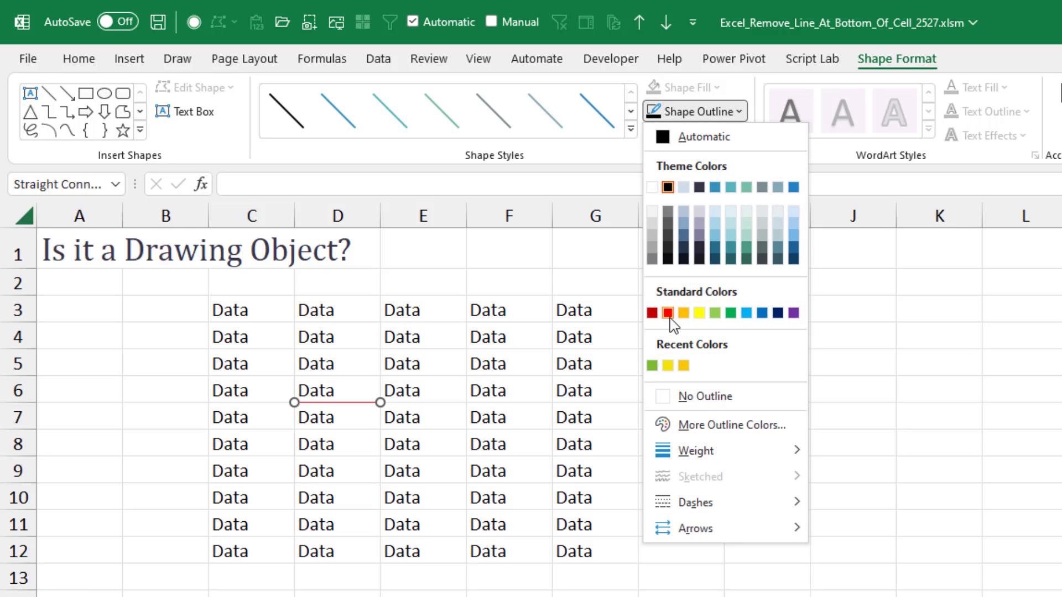
mouse_move(673, 457)
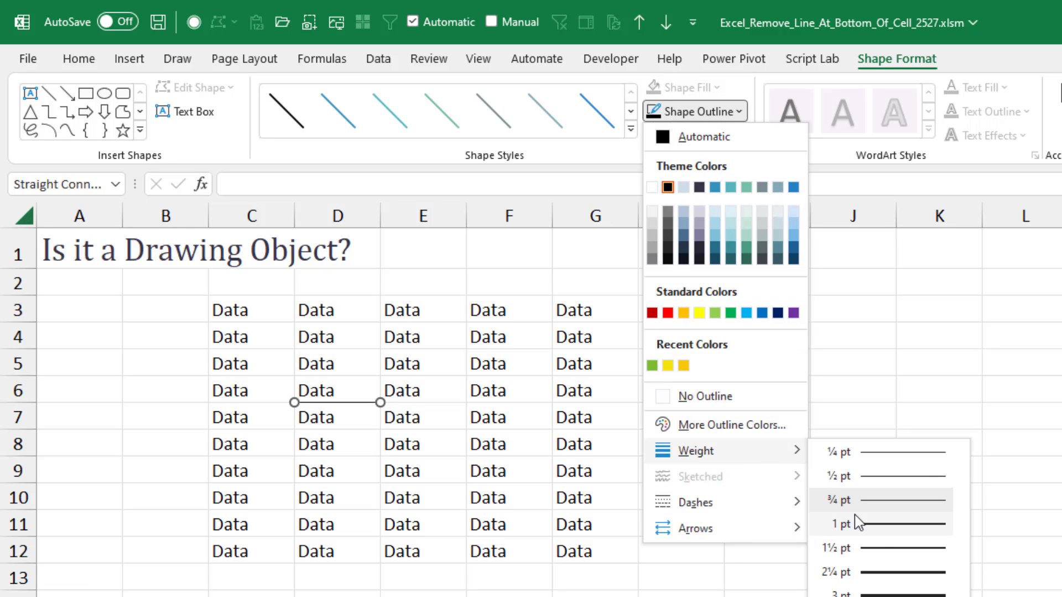
left_click(880, 575)
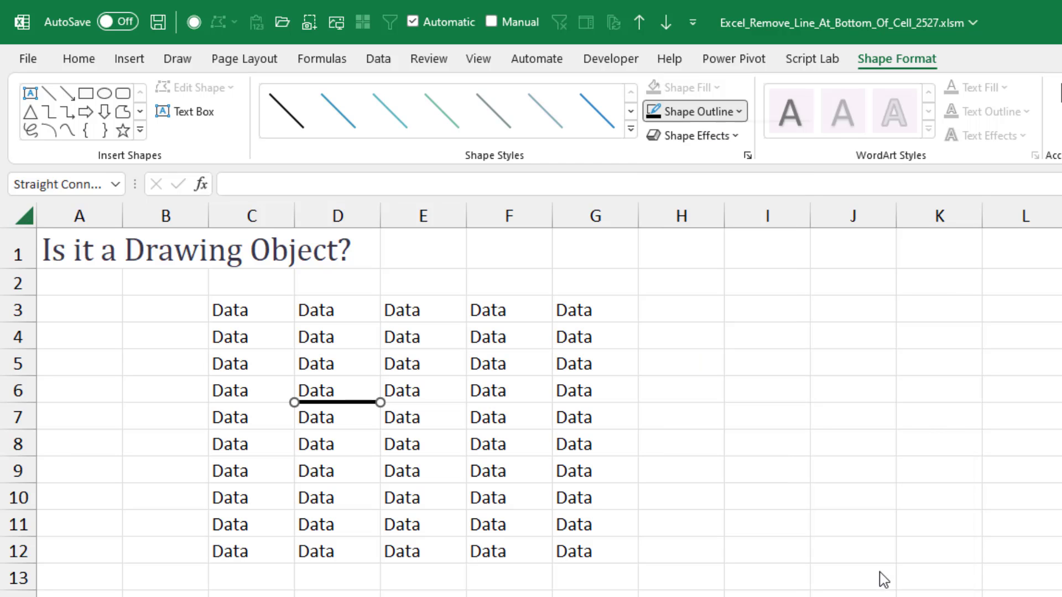
Remove the line's arrowhead and thin it to ½ pt
left_click(735, 114)
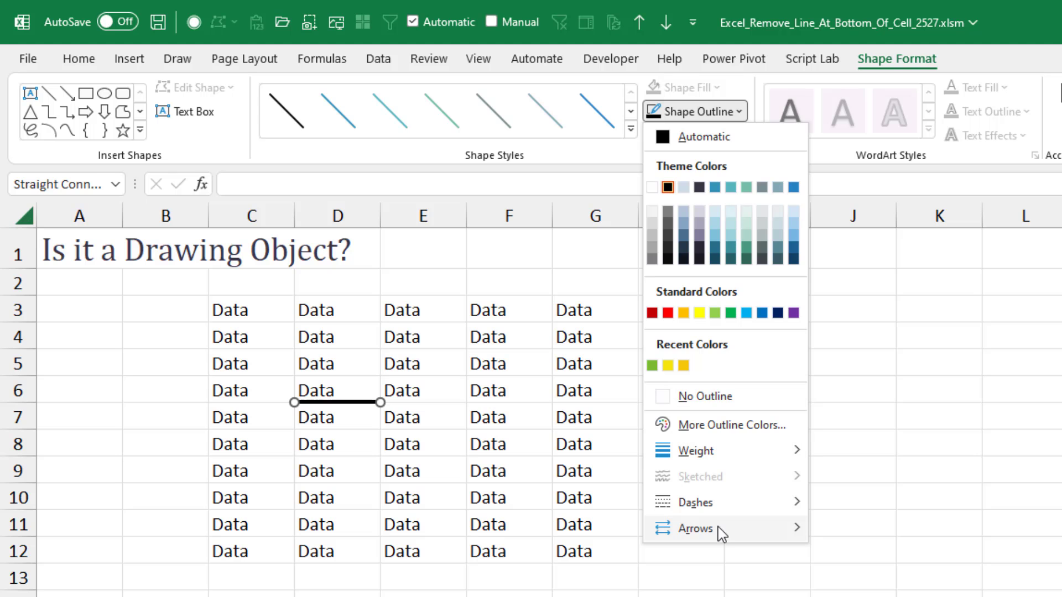
mouse_move(723, 535)
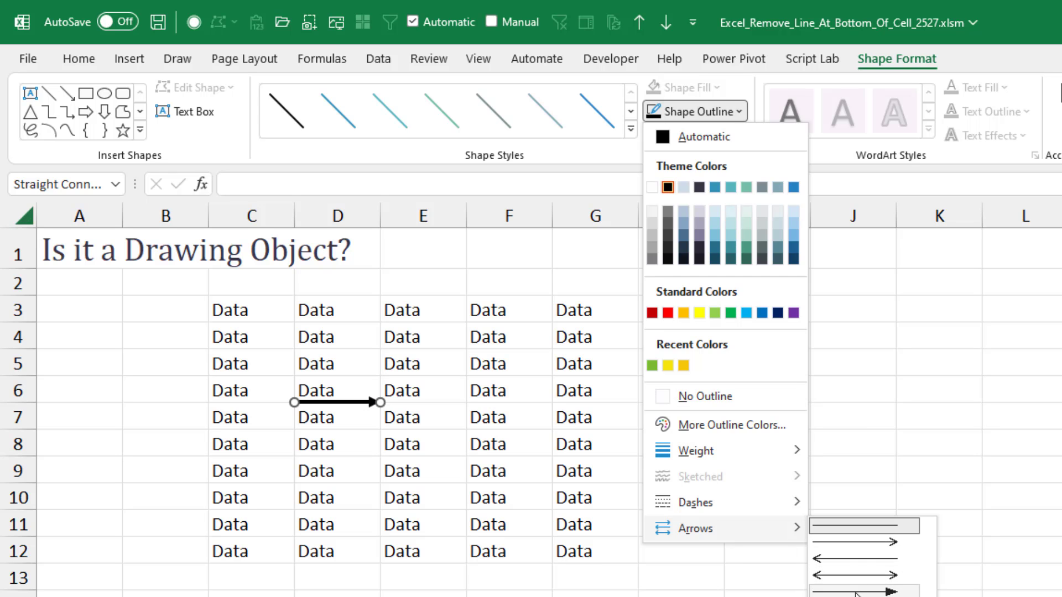
left_click(854, 528)
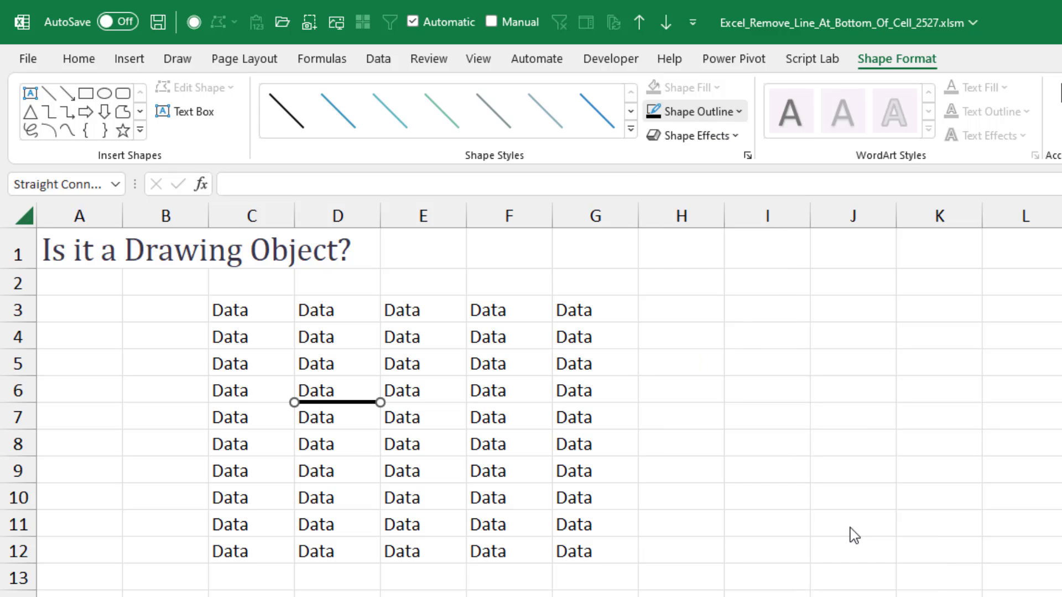
left_click(720, 111)
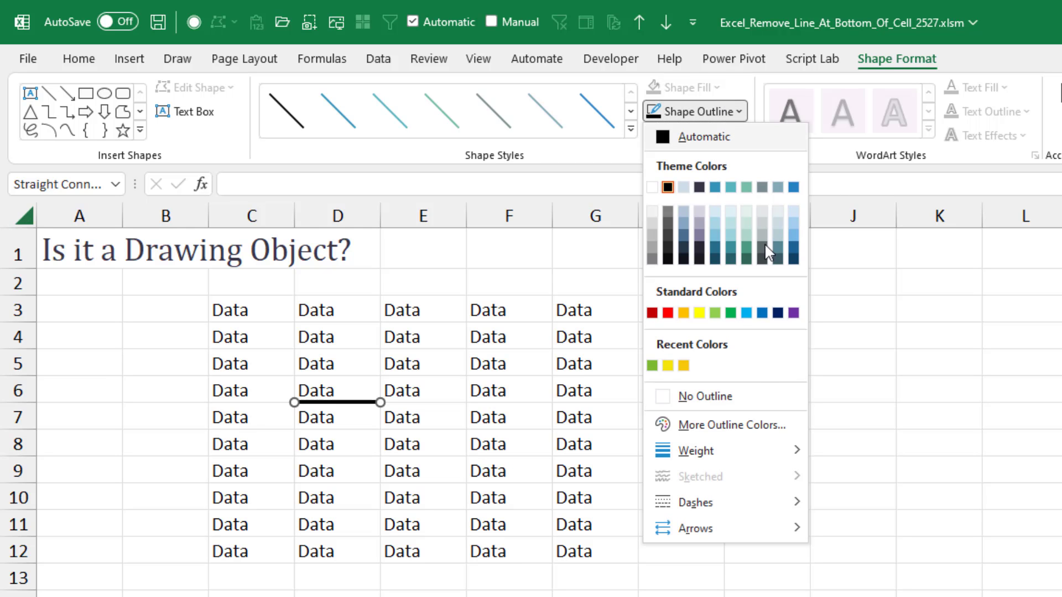
mouse_move(742, 454)
left_click(854, 473)
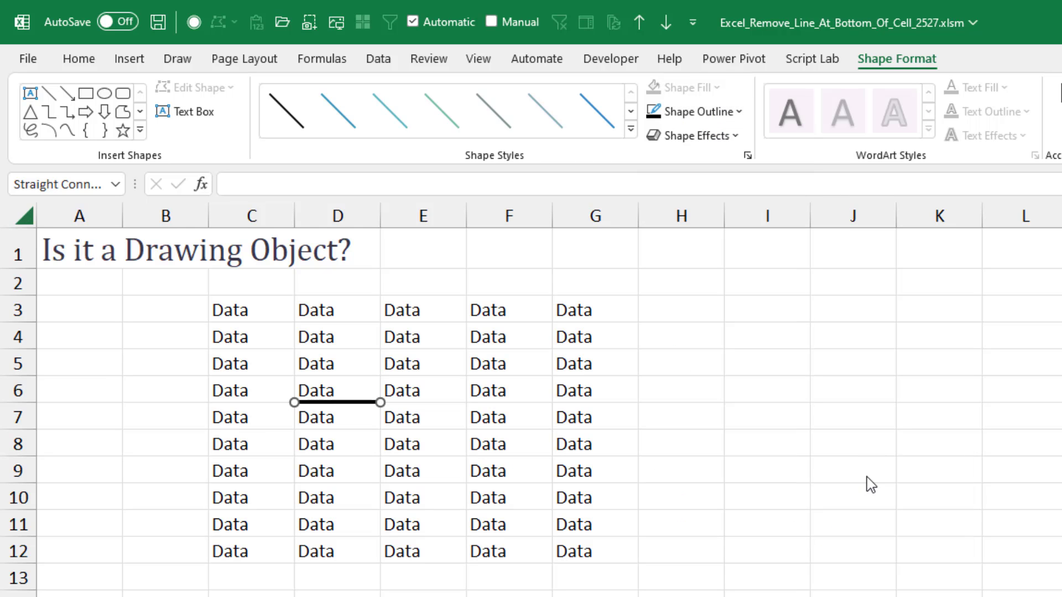
left_click(853, 472)
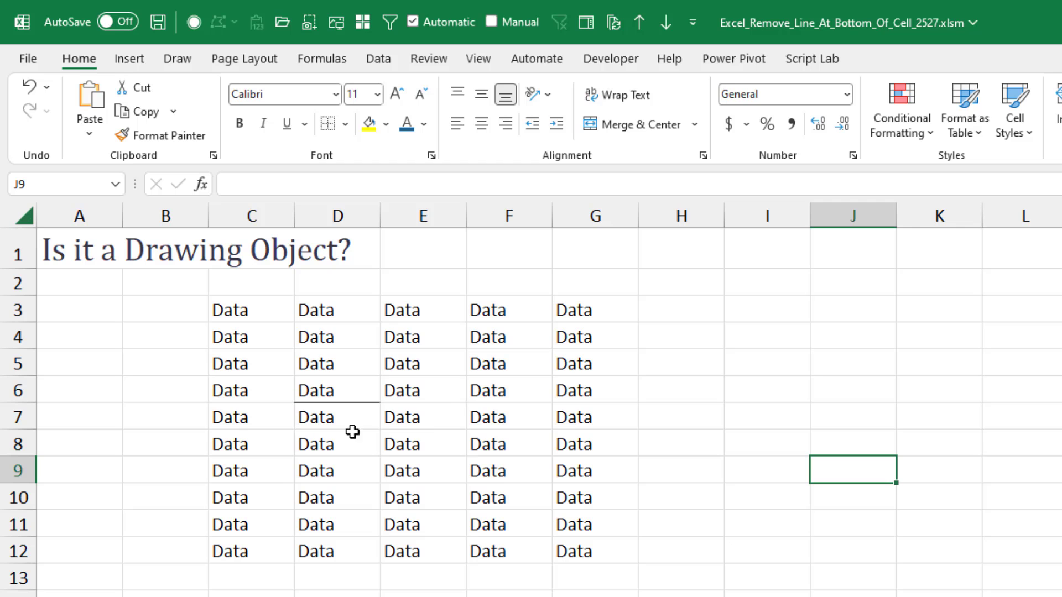
Show C3:F10 has no border, then select and delete the line under D6
left_click_drag(221, 308, 483, 444)
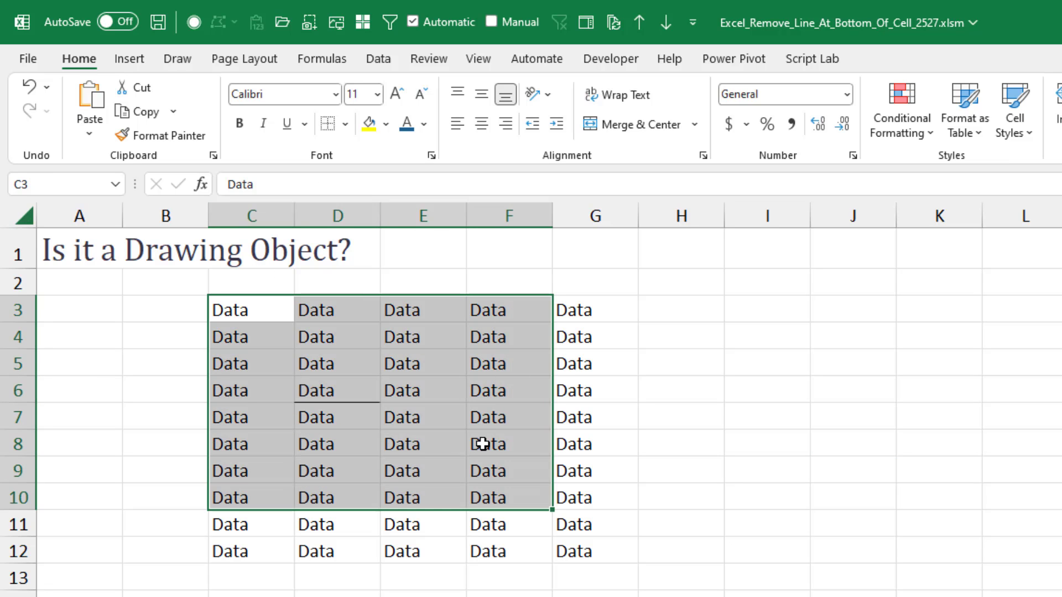
left_click(671, 364)
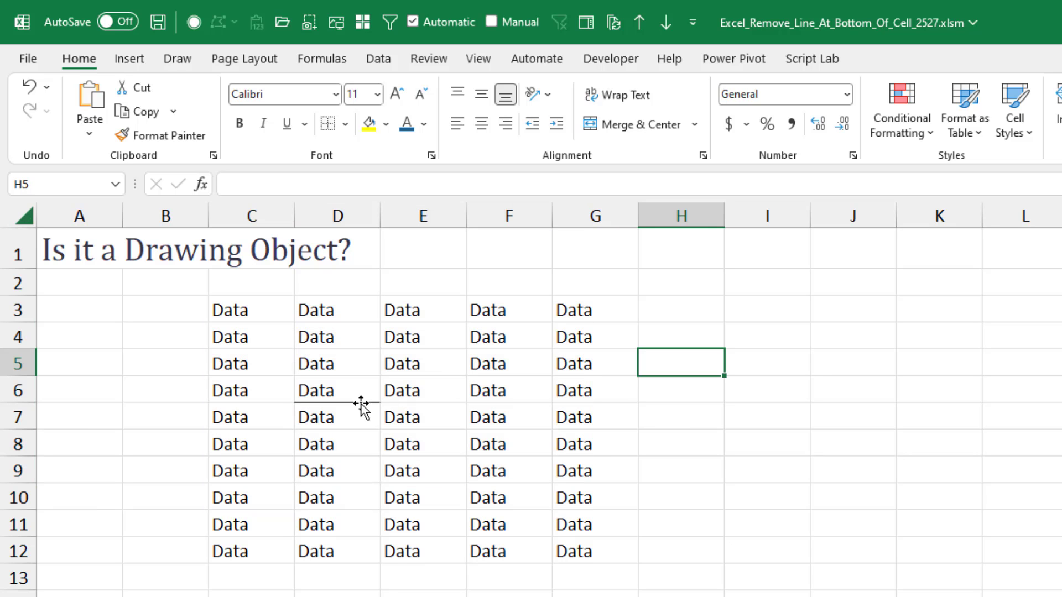
left_click(360, 403)
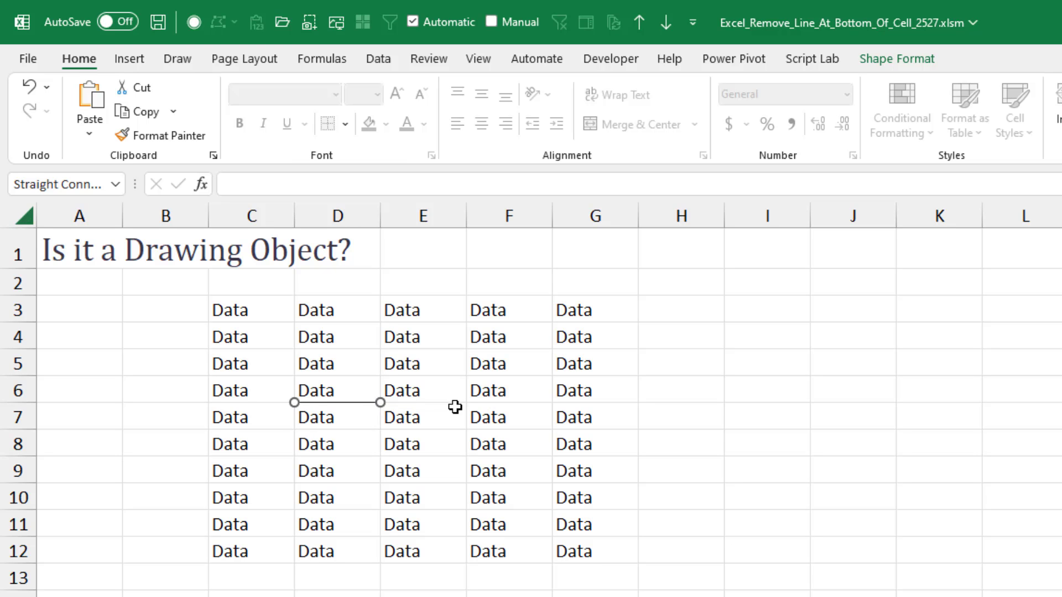
key("Delete")
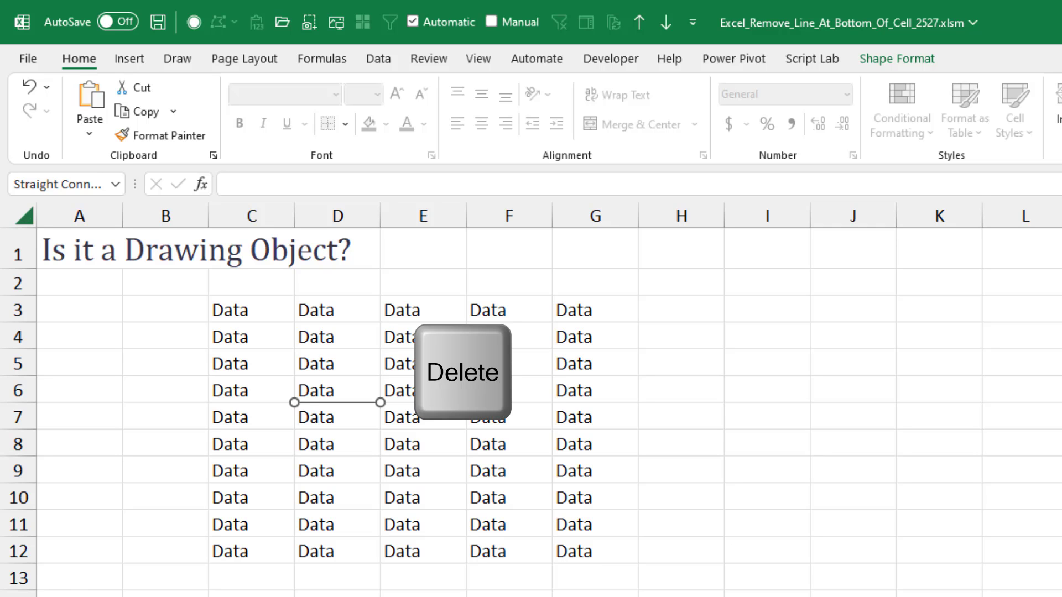
key("Delete")
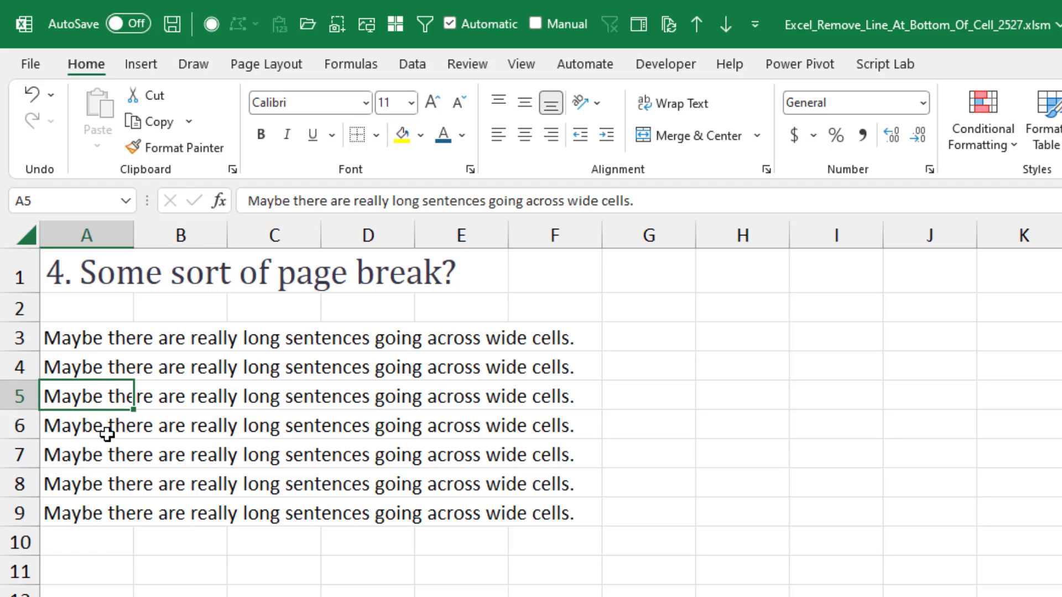
Insert a manual page break above row 7 from cell A7
left_click(79, 468)
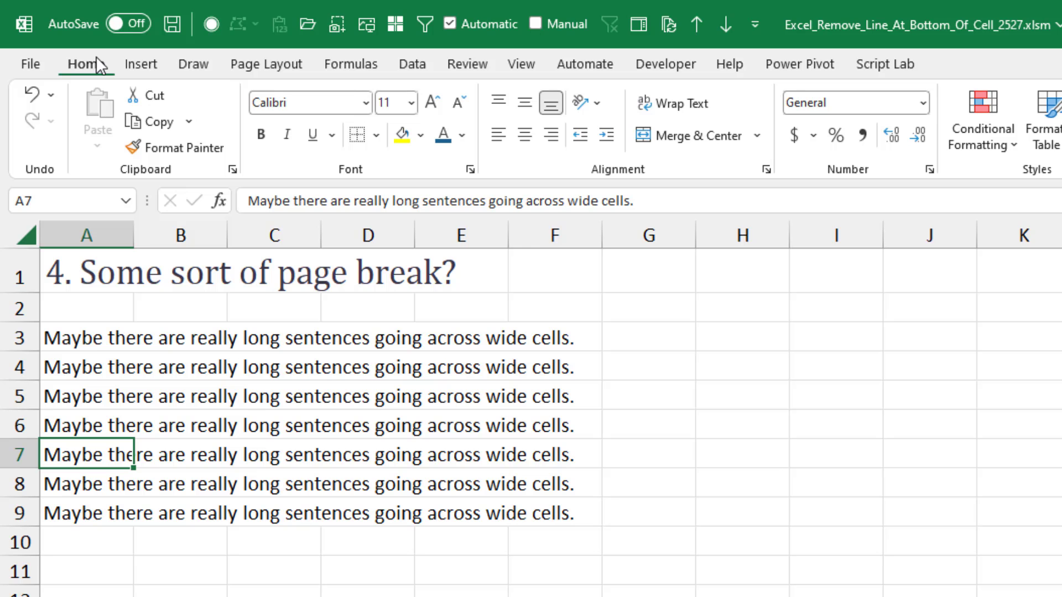
left_click(243, 67)
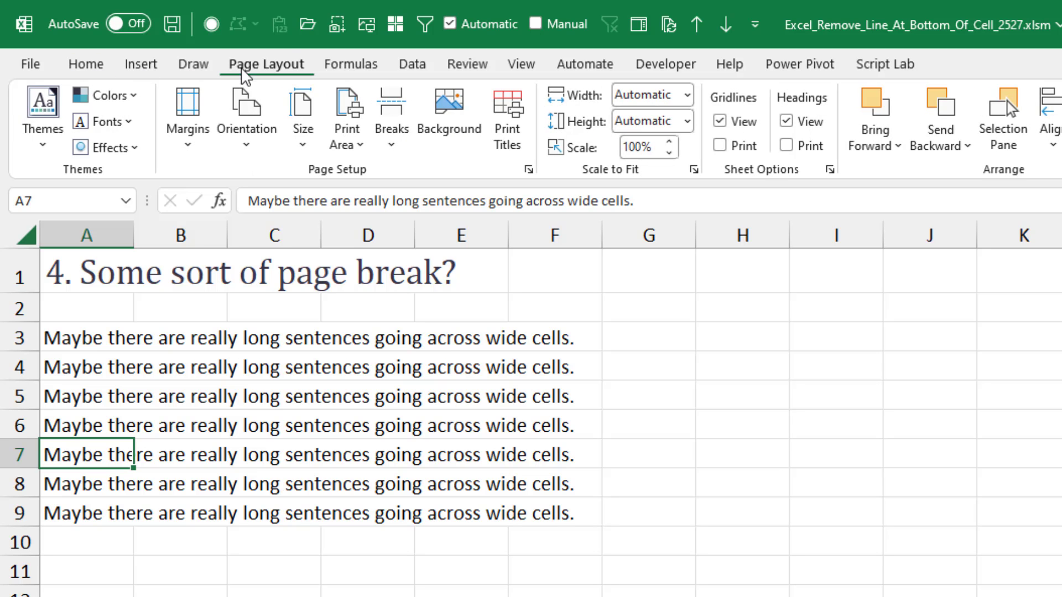
left_click(392, 145)
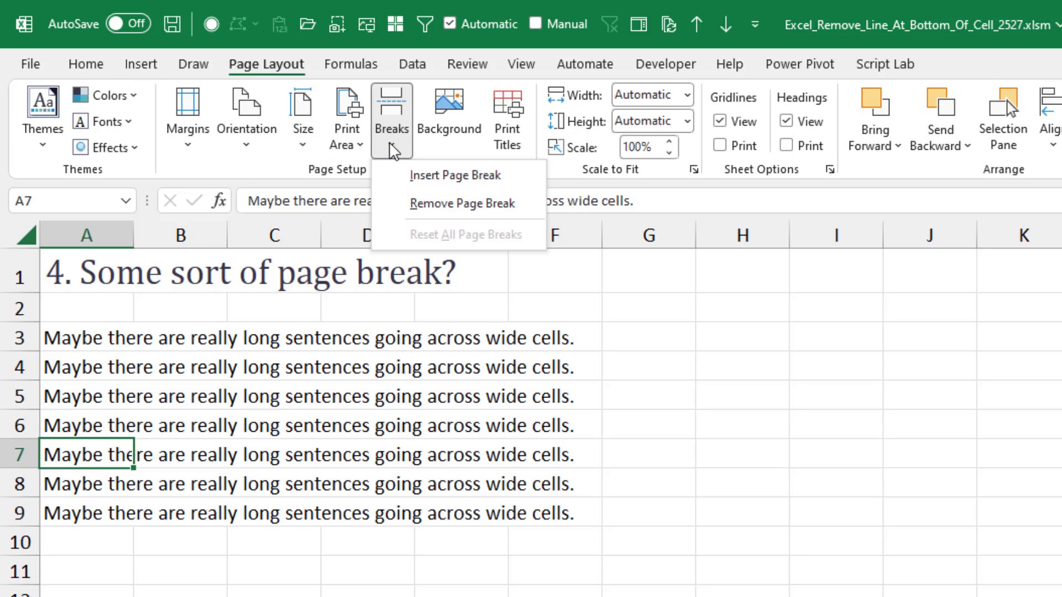
left_click(420, 177)
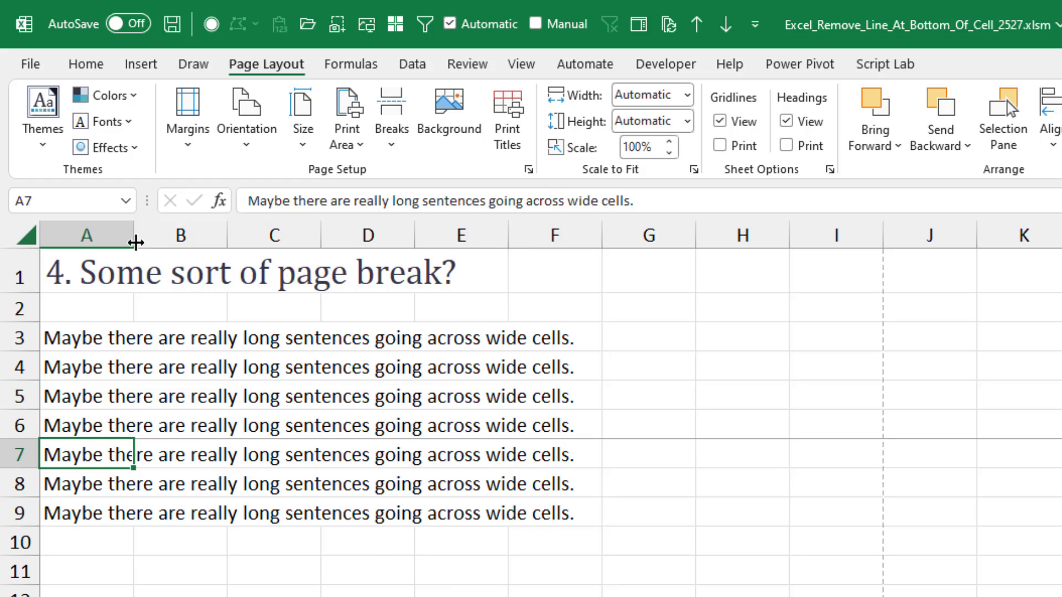
Widen column A to fit the sentences and reset all page breaks
left_click_drag(134, 242, 674, 260)
left_click(621, 534)
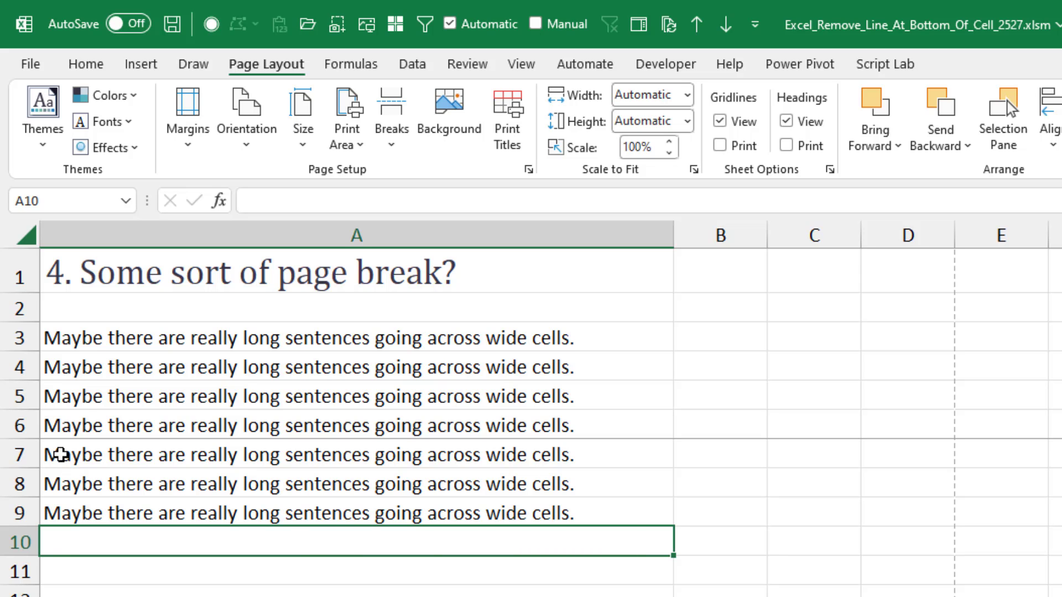
left_click(392, 145)
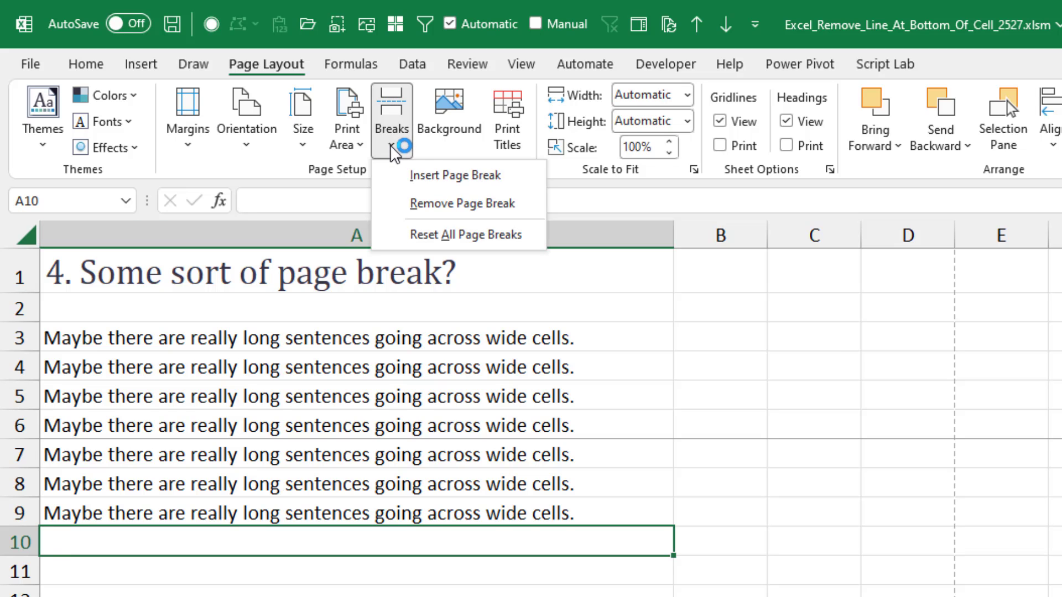
left_click(436, 234)
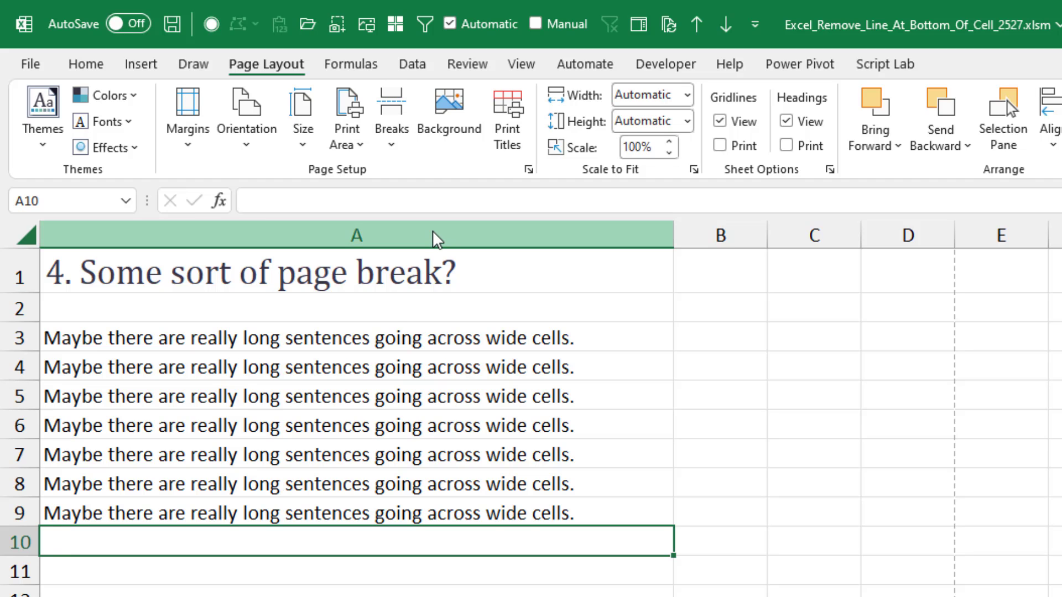
Remove the page break with cell A7 selected and check the line
left_click(69, 452)
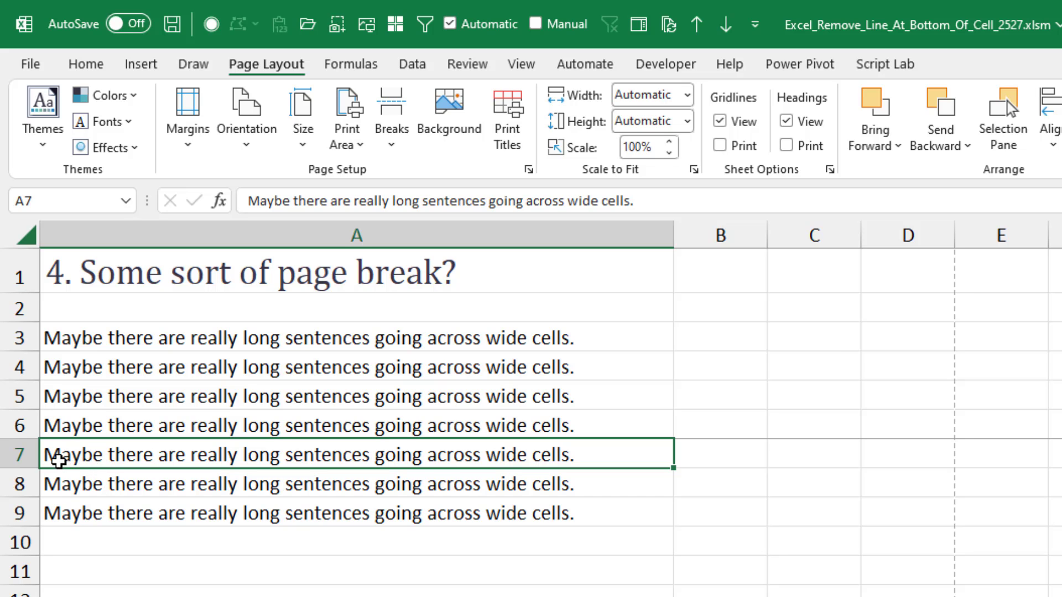
left_click(84, 509)
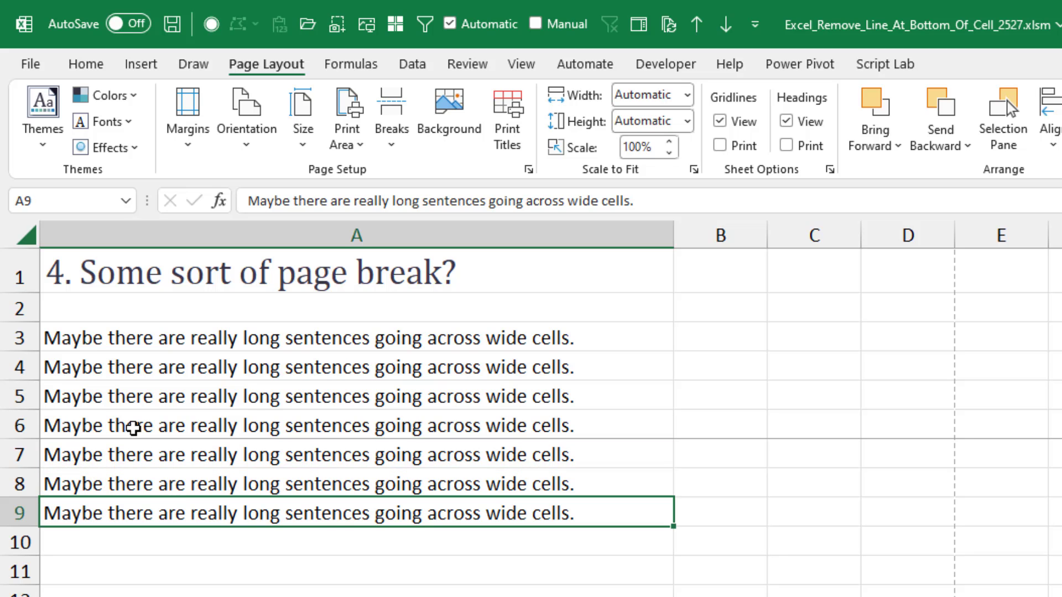
left_click(62, 453)
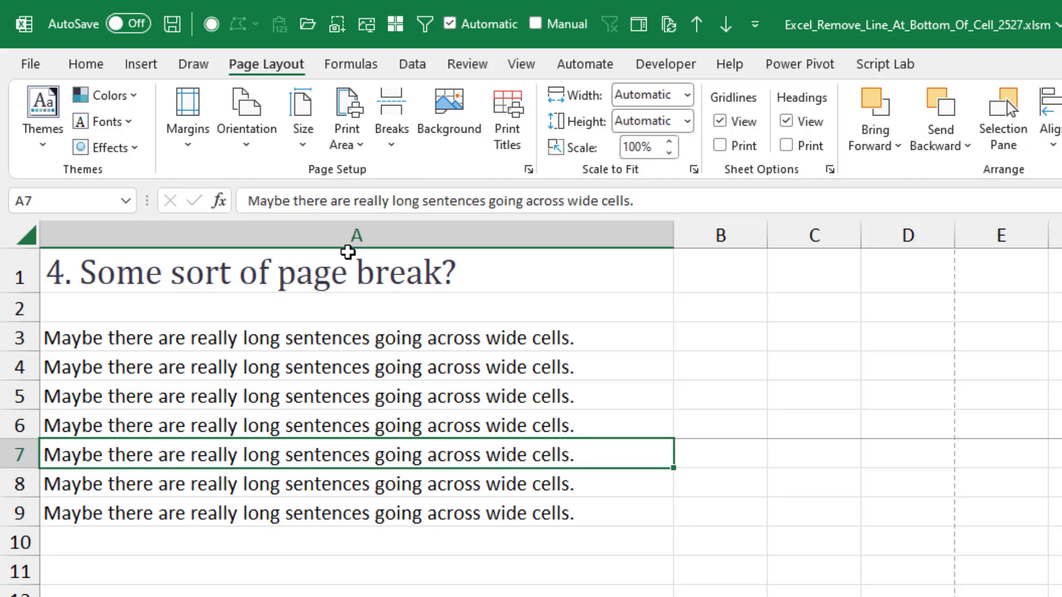
left_click(391, 145)
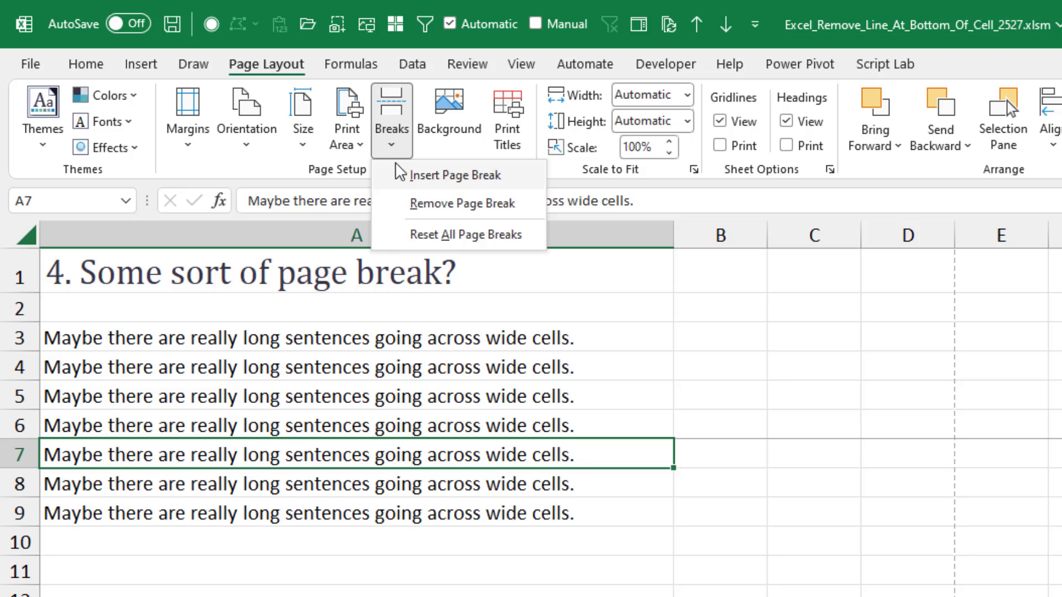
left_click(419, 207)
left_click(813, 542)
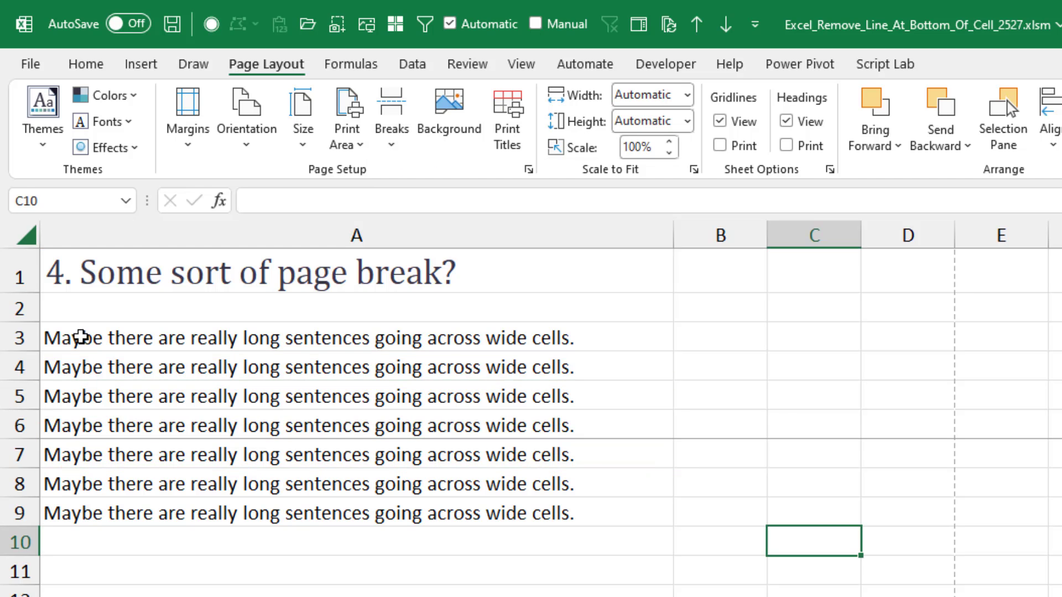
Remove the page break again, for the selected sentence rows and then above row 7
left_click_drag(78, 337, 56, 500)
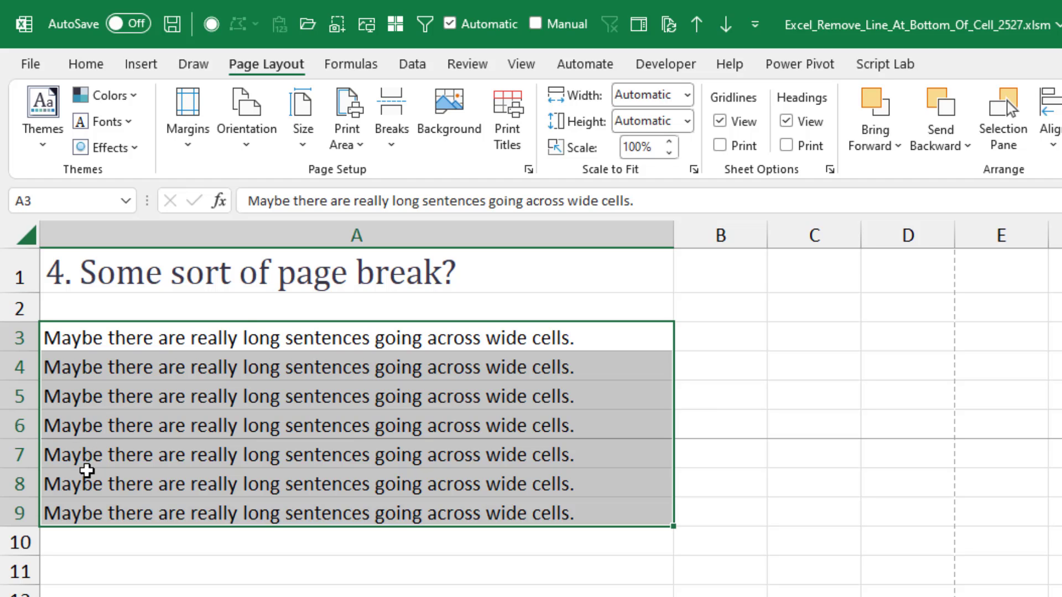
left_click(396, 148)
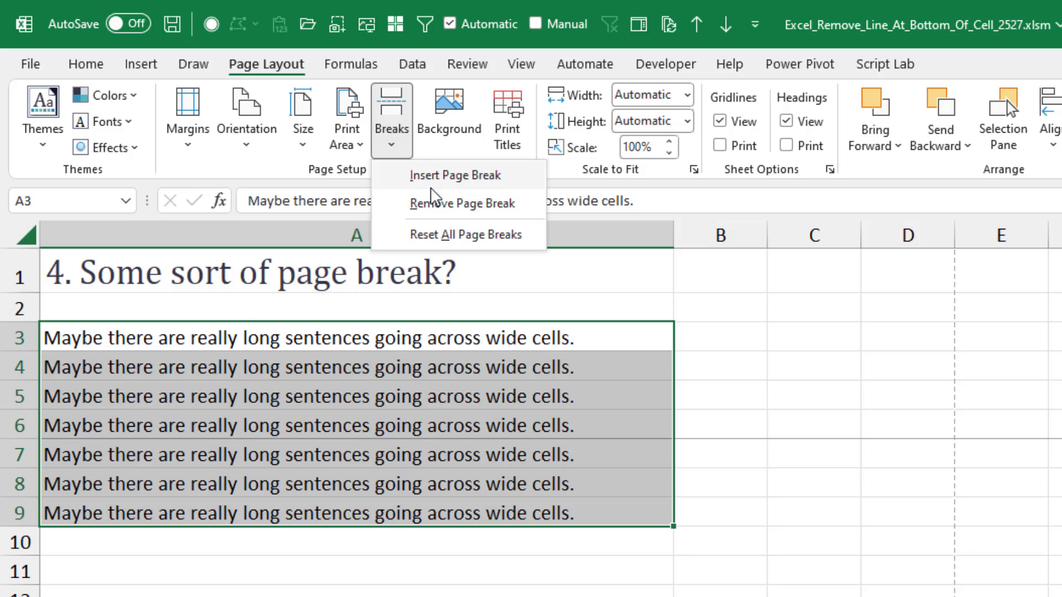
left_click(437, 206)
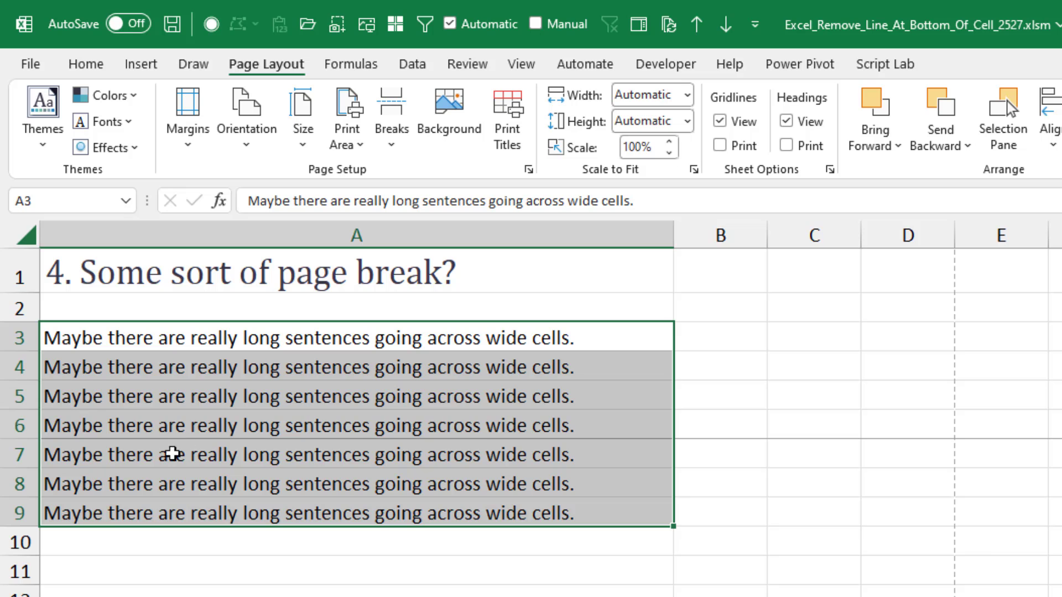
left_click(143, 453)
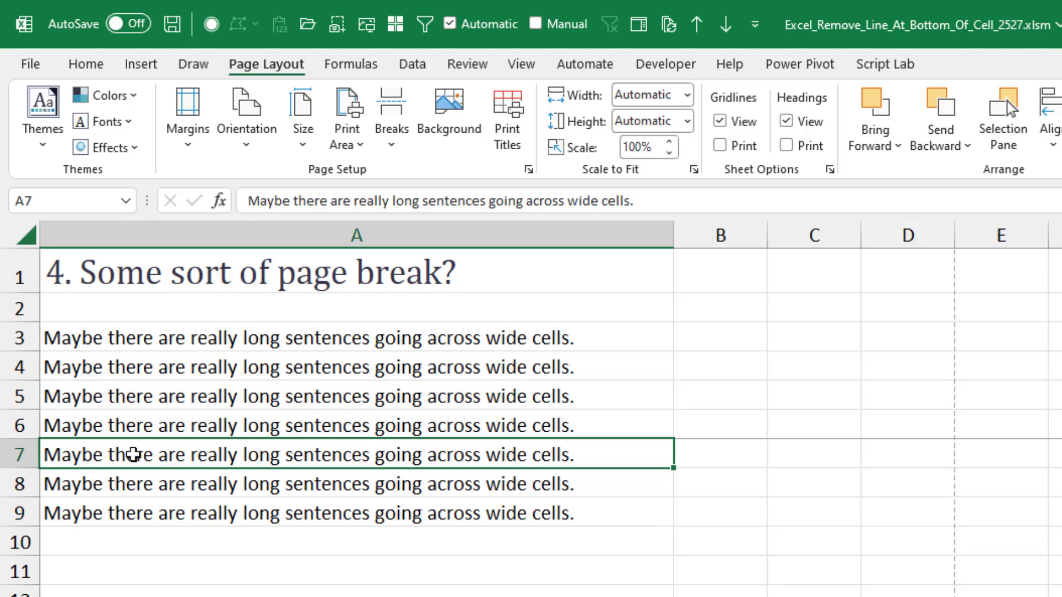
left_click(393, 150)
left_click(415, 204)
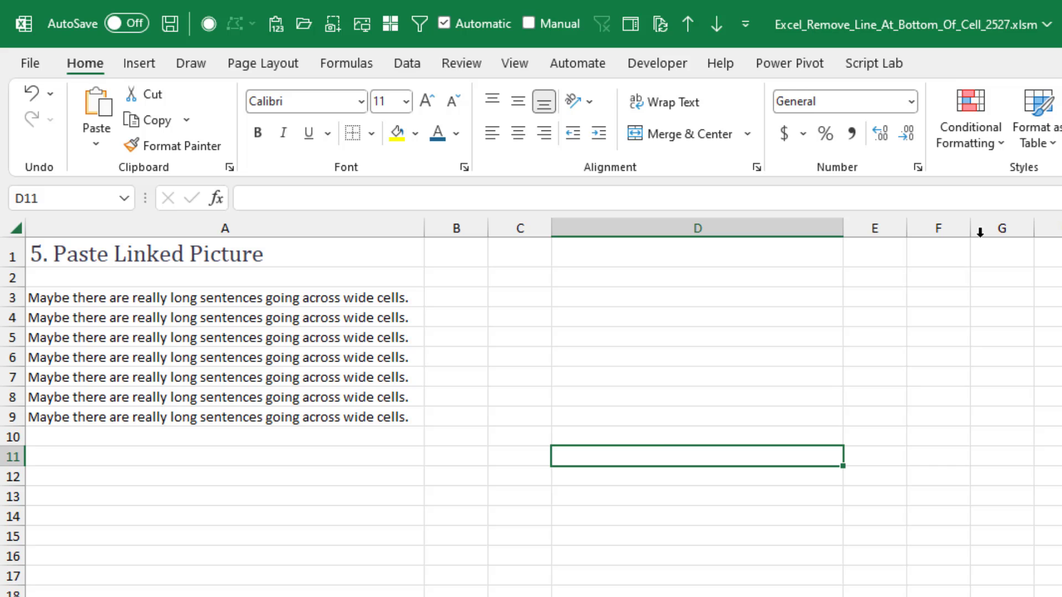
Apply Top Border to D15 from the Borders dropdown and copy it with Ctrl+C
key("Down")
left_click(768, 535)
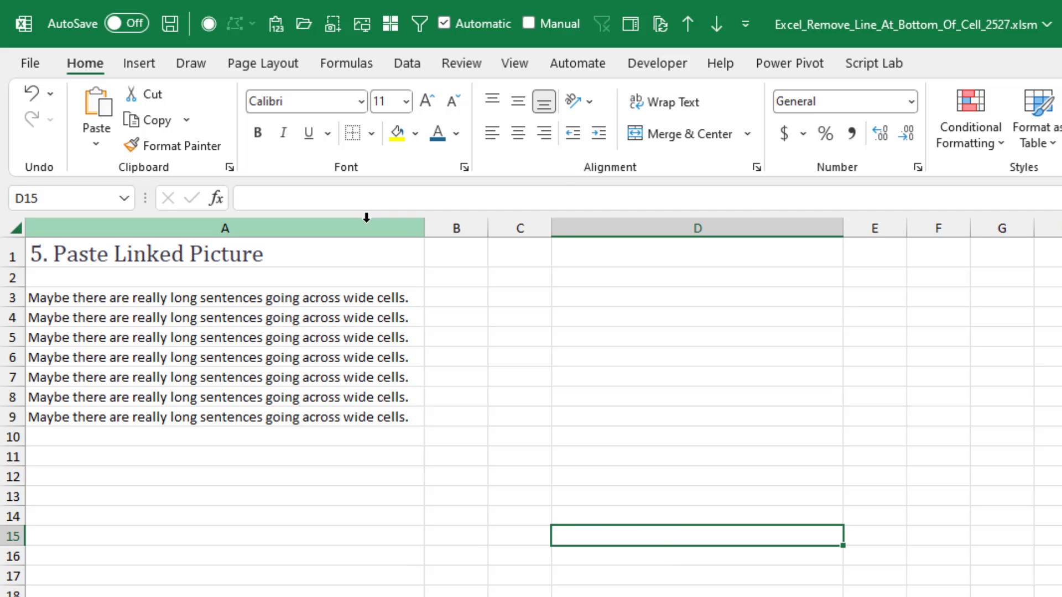
left_click(371, 133)
left_click(390, 218)
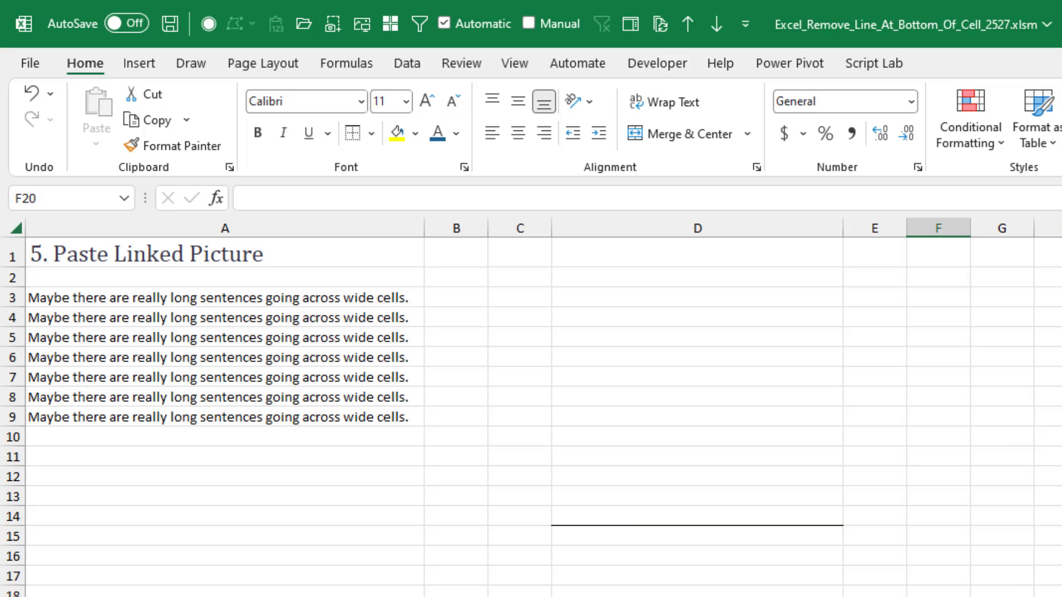
left_click(815, 538)
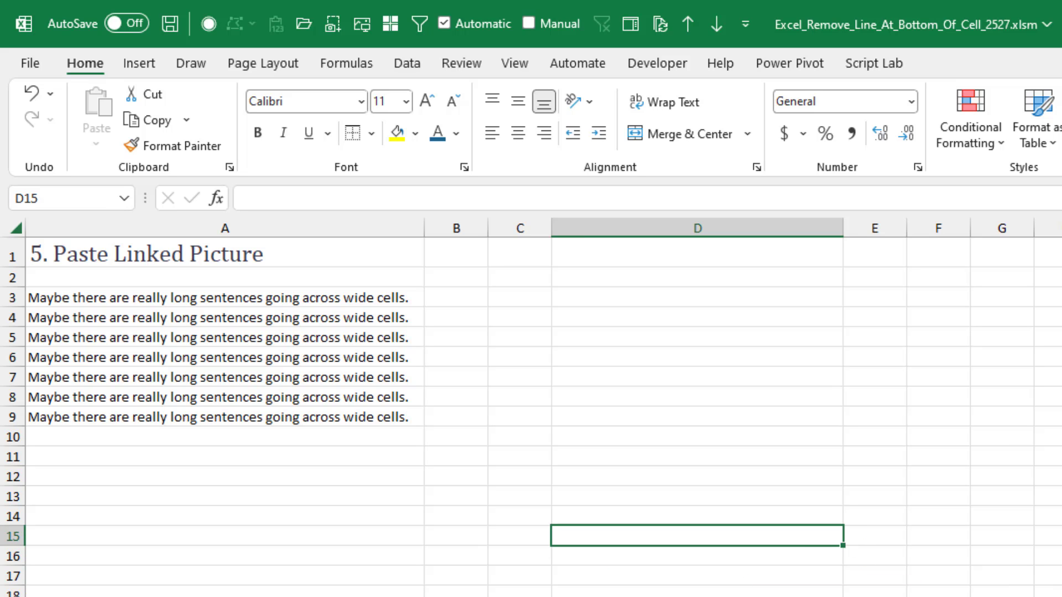
key("ctrl+c")
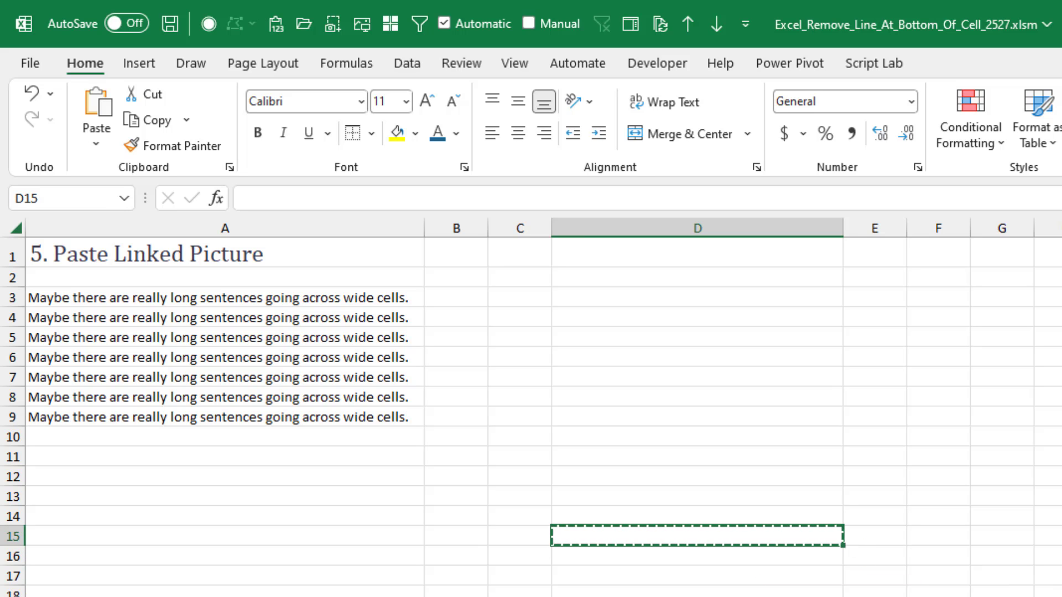
Paste a linked picture of D15 at A10, then select and delete it
left_click(93, 439)
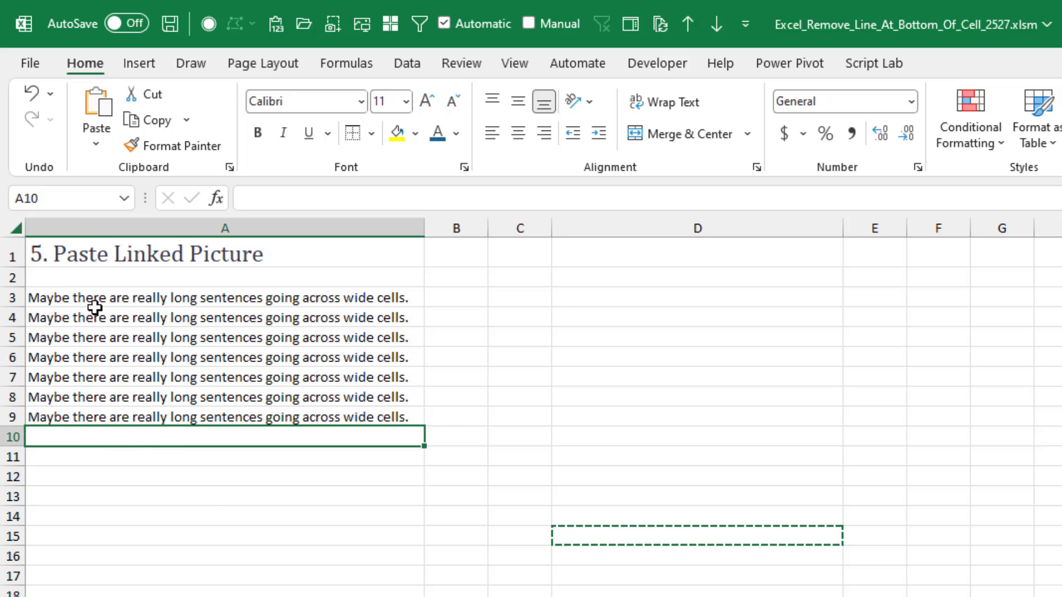
left_click(96, 145)
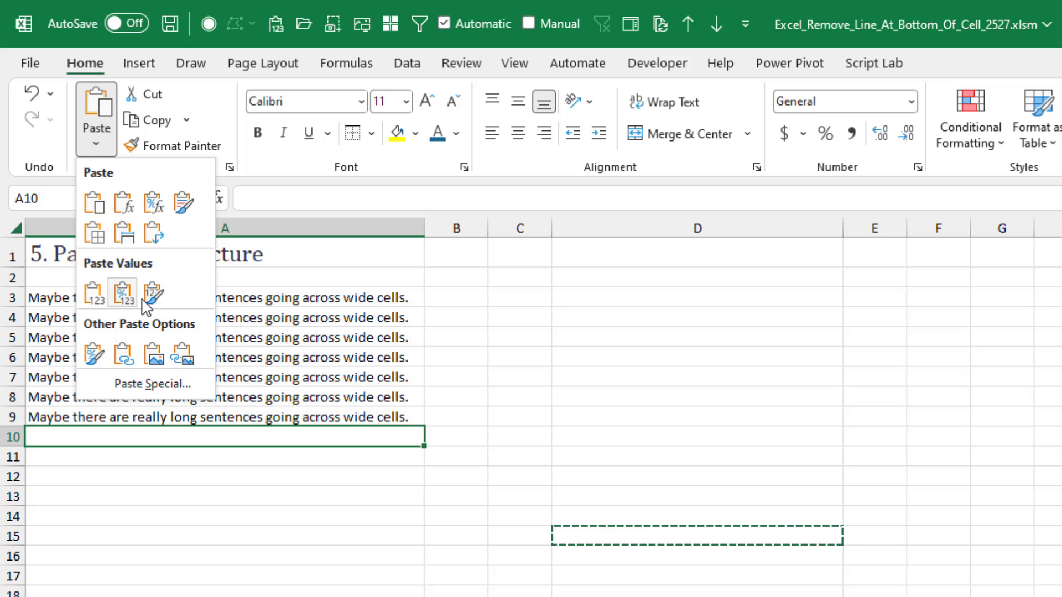
left_click(177, 347)
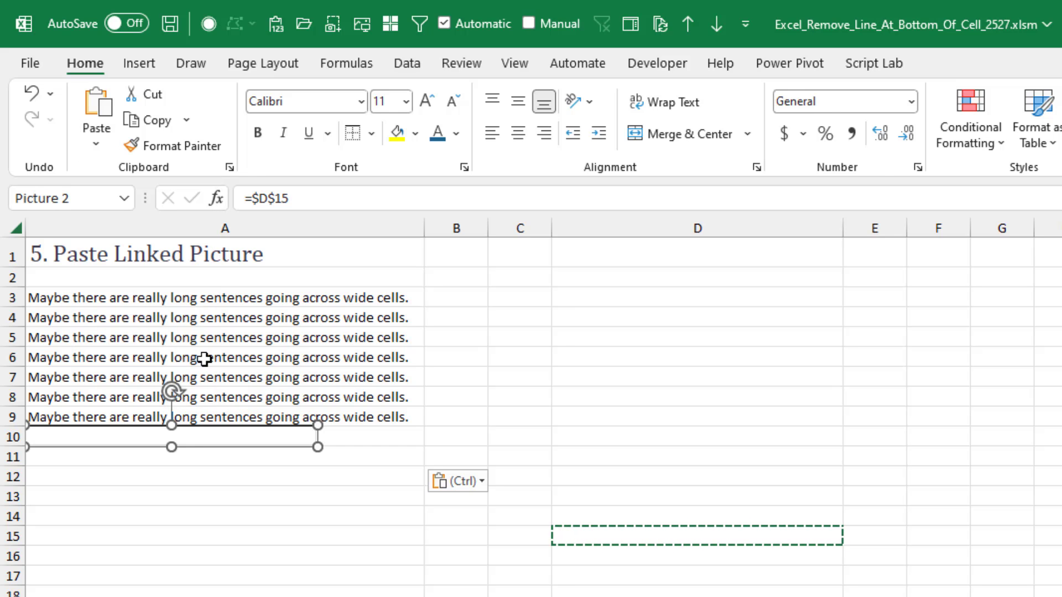
left_click(682, 564)
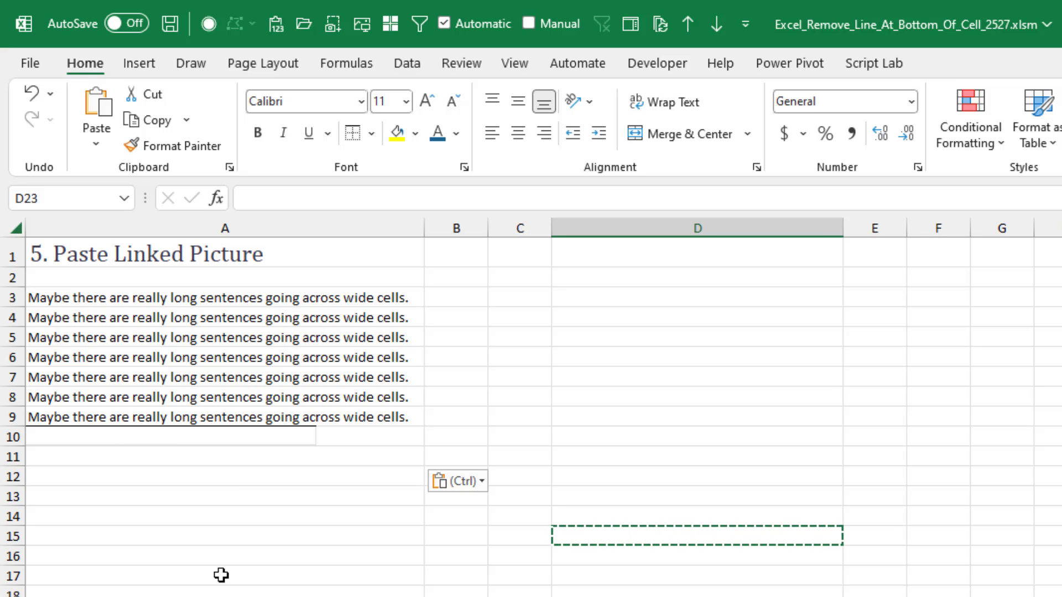
left_click(224, 426)
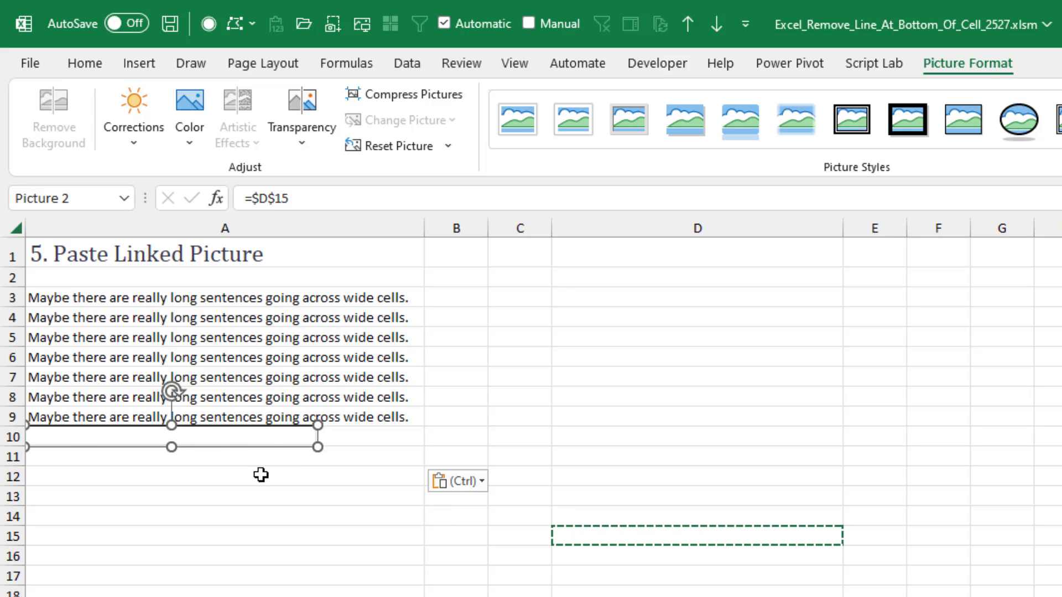
key("Delete")
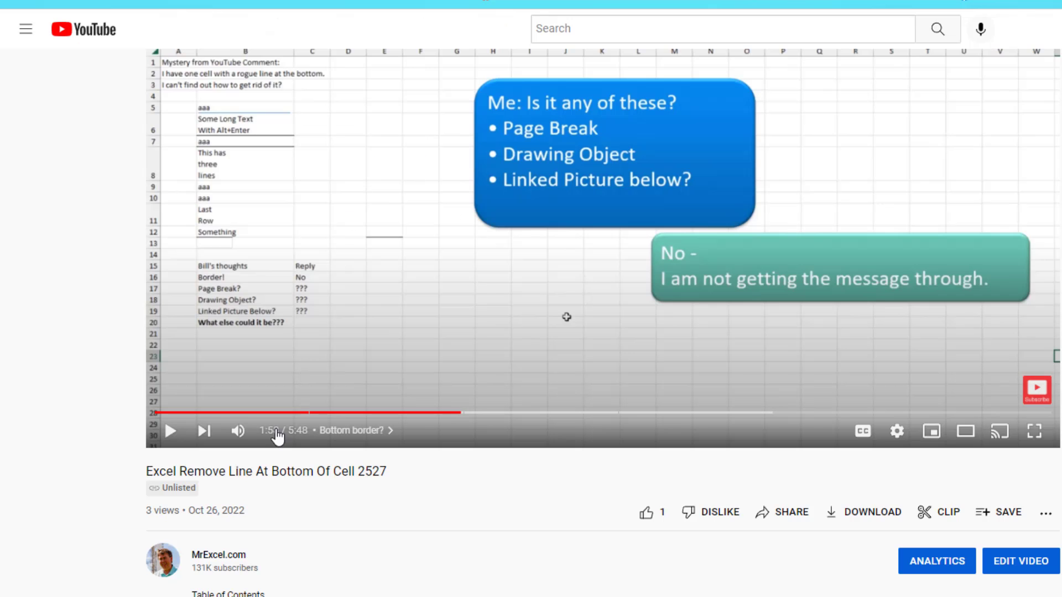
Go to the video's channel page and scroll through its About description
left_click(216, 558)
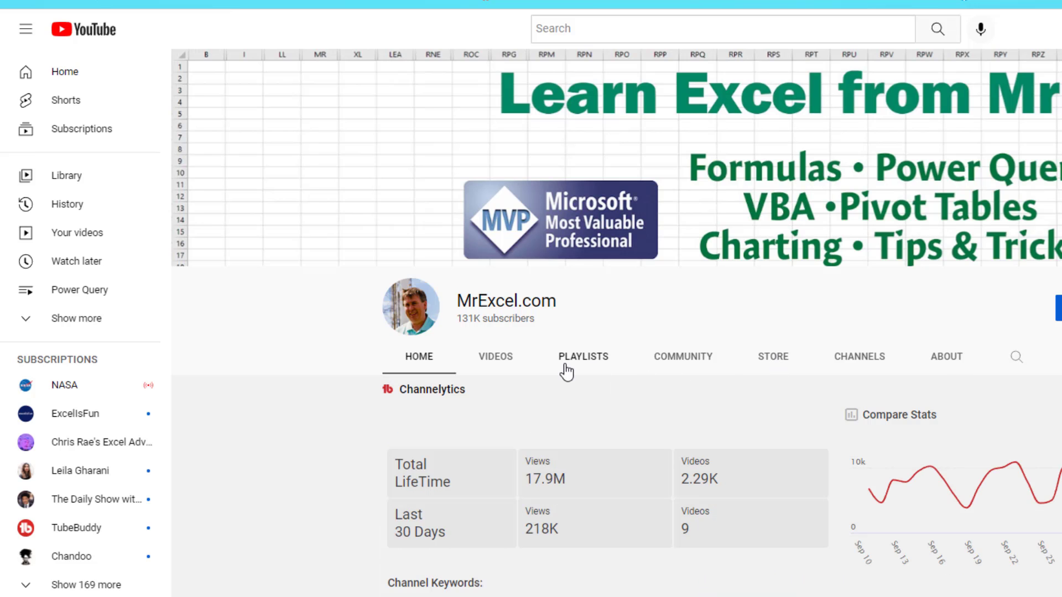
left_click(950, 362)
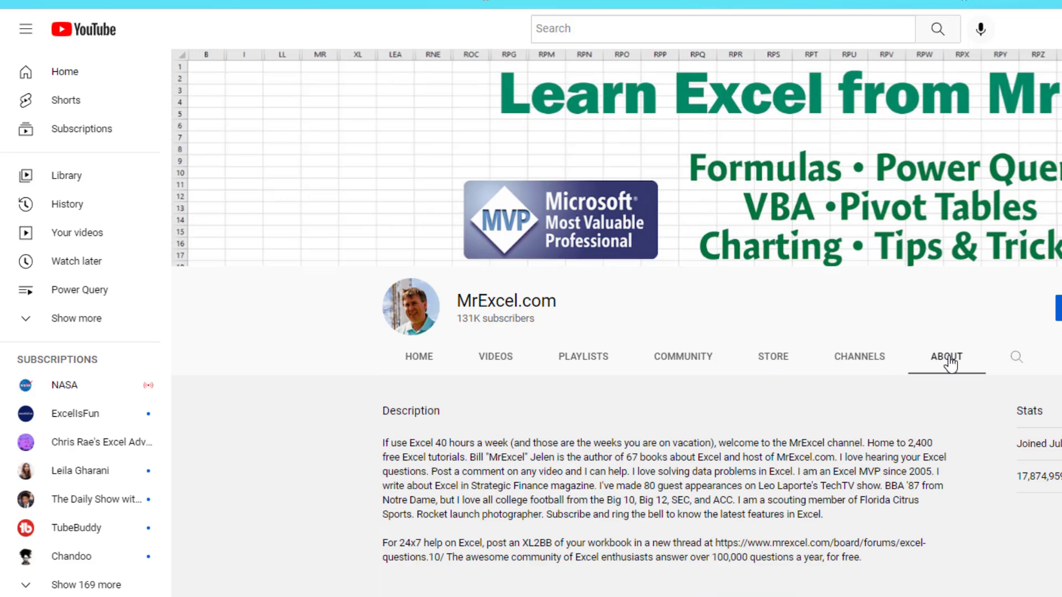
scroll(666, 563, "down", 2)
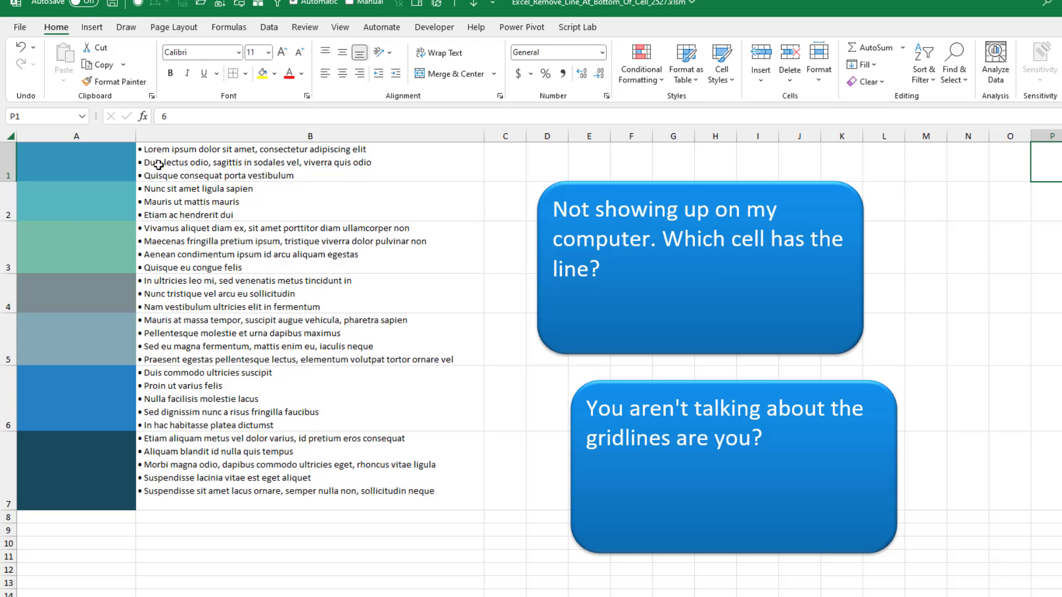
left_click(20, 27)
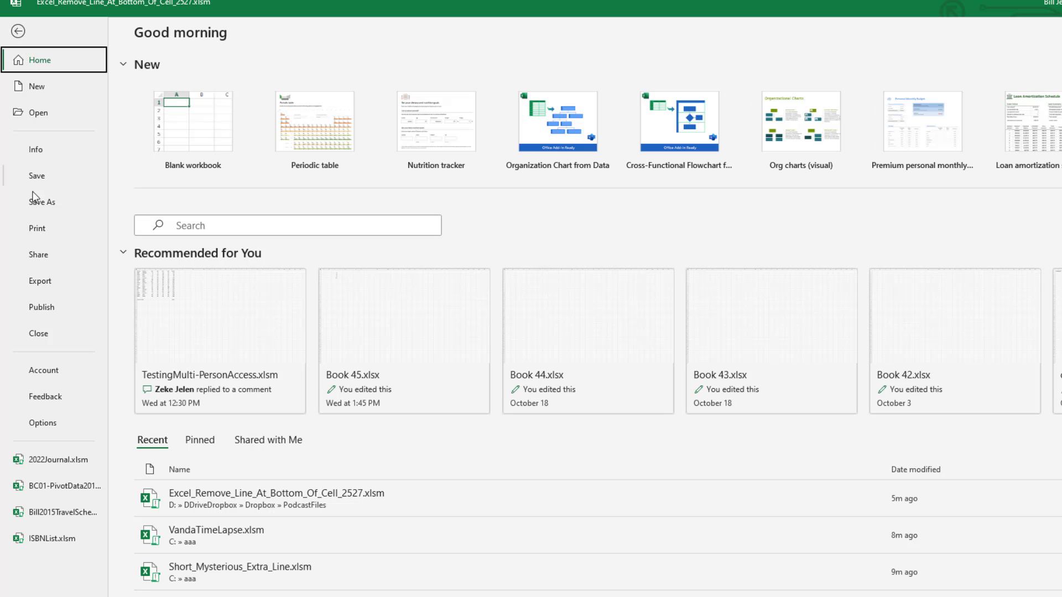
left_click(38, 228)
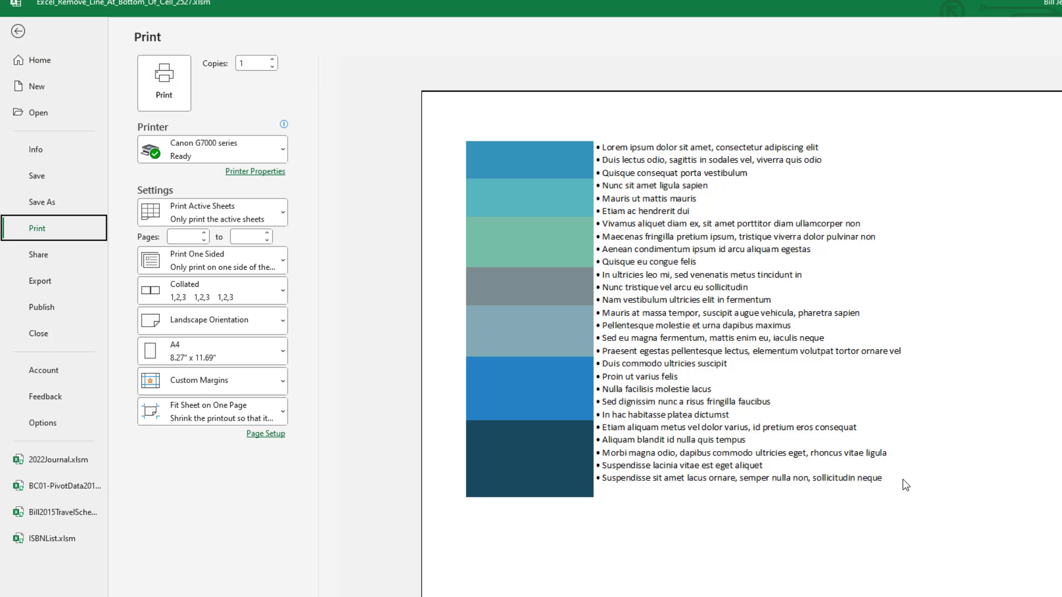
left_click(18, 31)
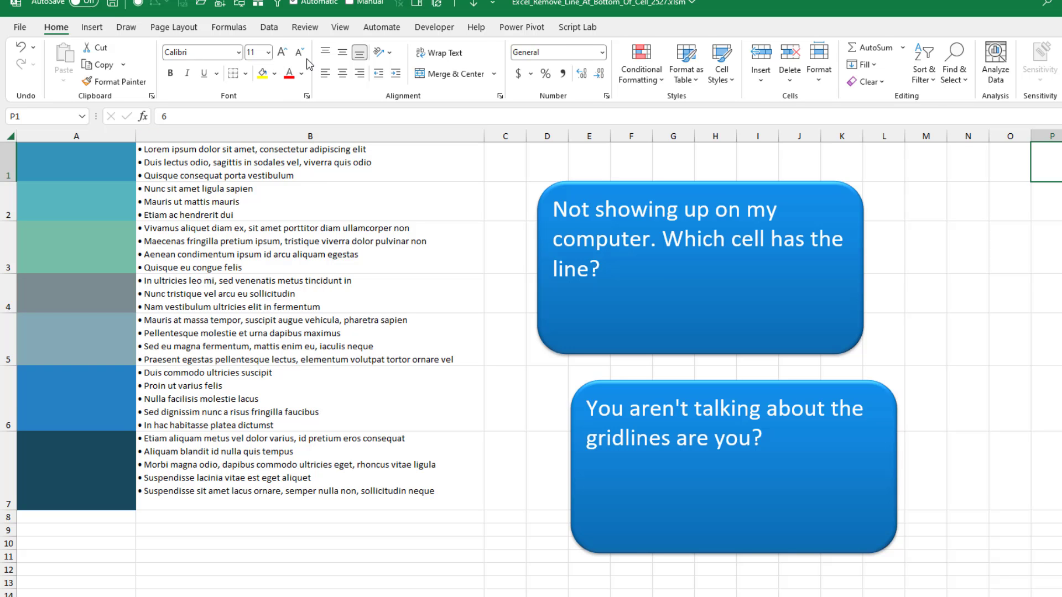
left_click(328, 32)
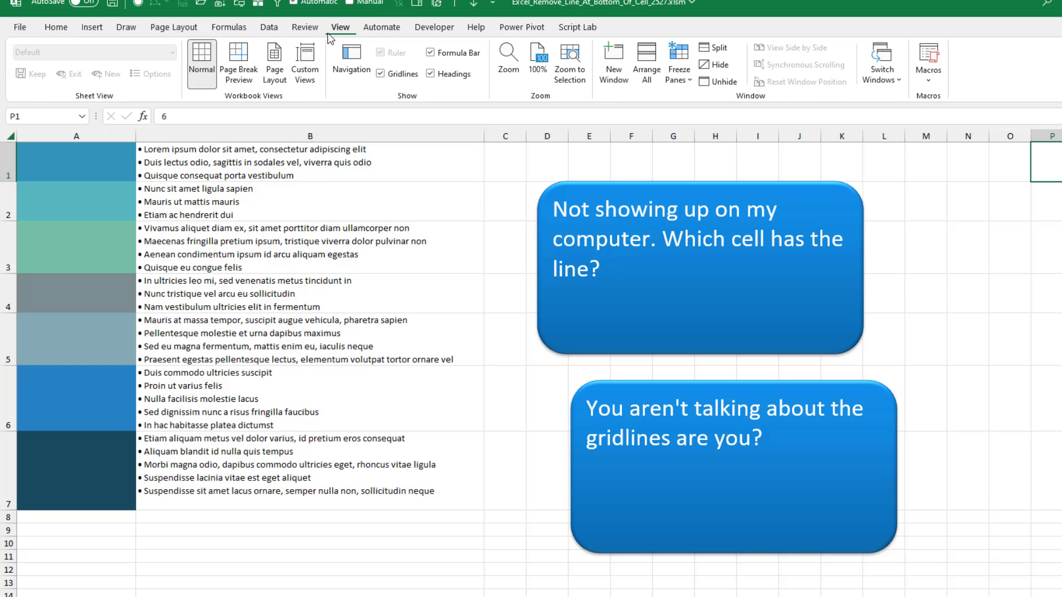
left_click(380, 74)
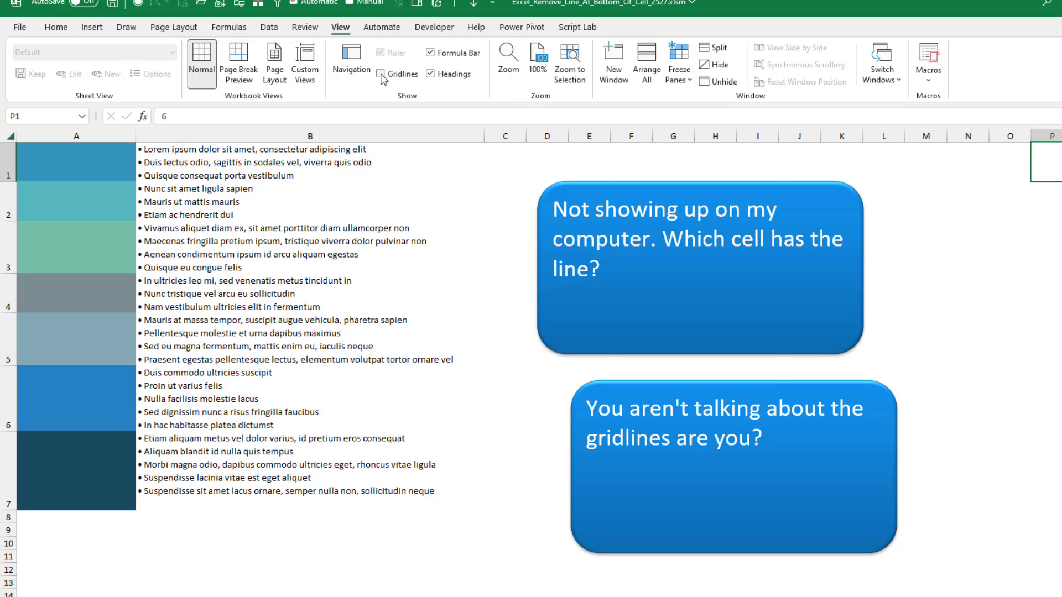
left_click(381, 74)
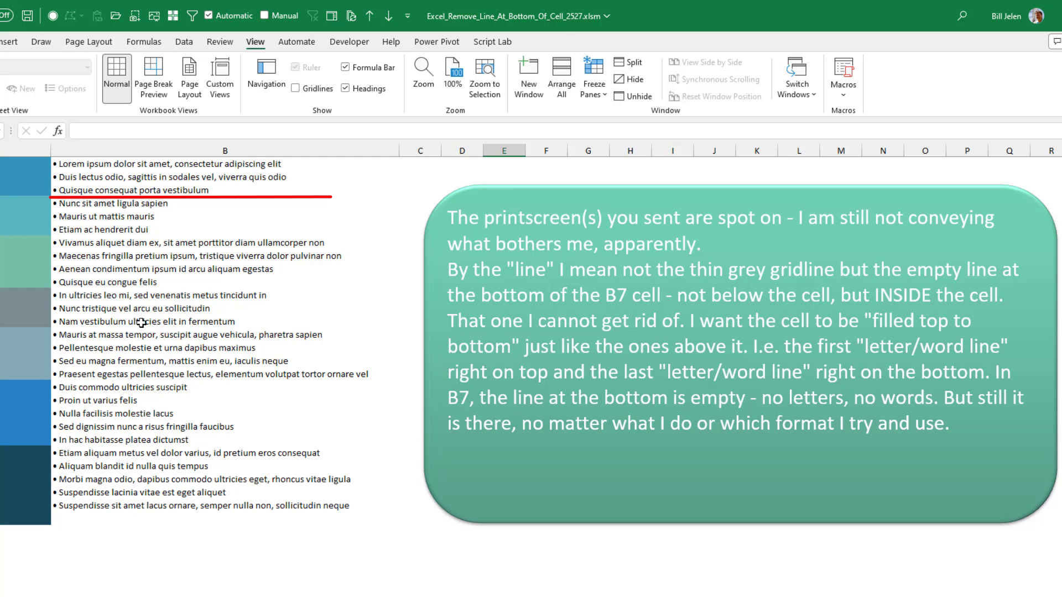
Step from B2 down to the bulleted cell B7, then bring up the Home ribbon commands
left_click(105, 183)
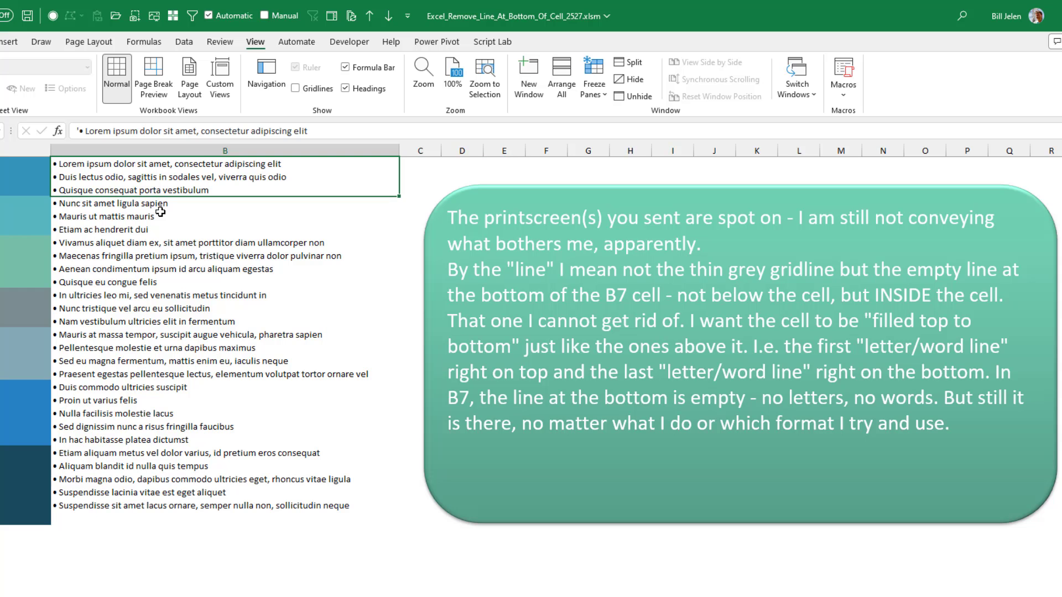
key("Down")
key("Down")
key("Down")
key("Down")
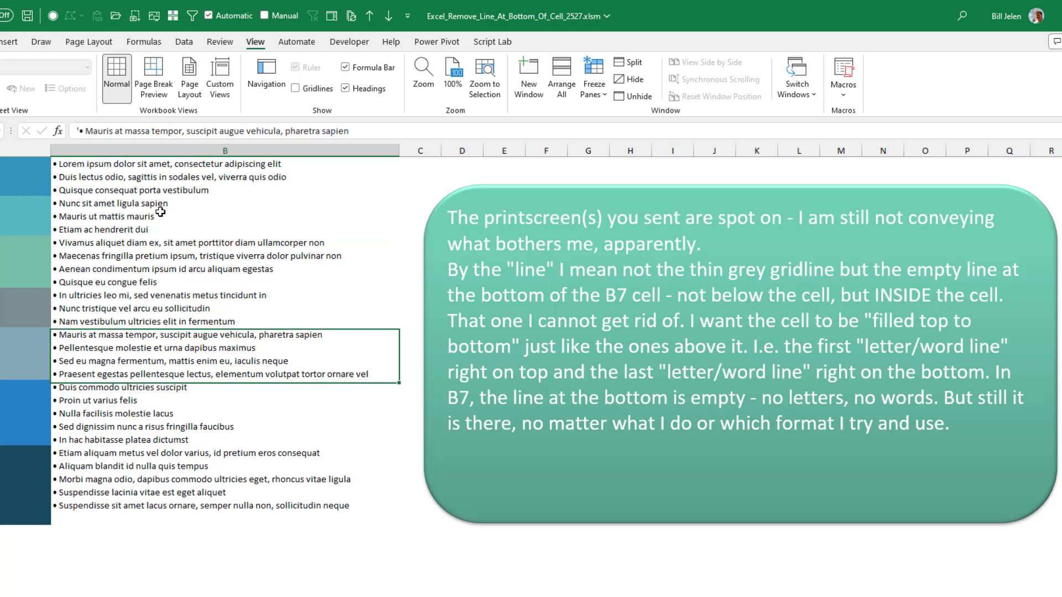
key("Down")
key("Down")
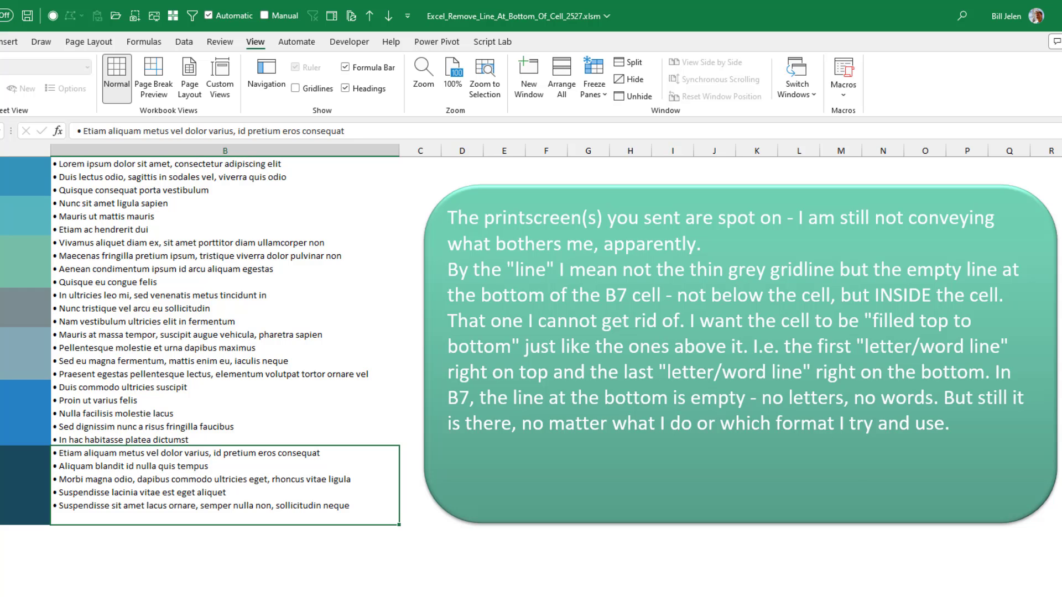
key("alt+h")
Check that row 6, with the Duis commodo cell, is 75 high
left_click(734, 83)
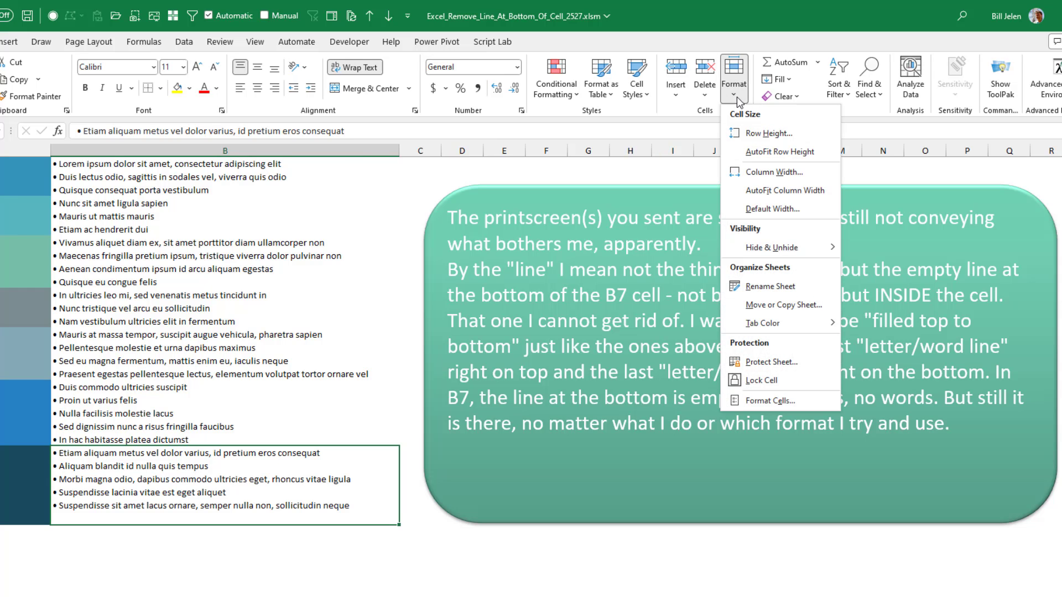
key("Escape")
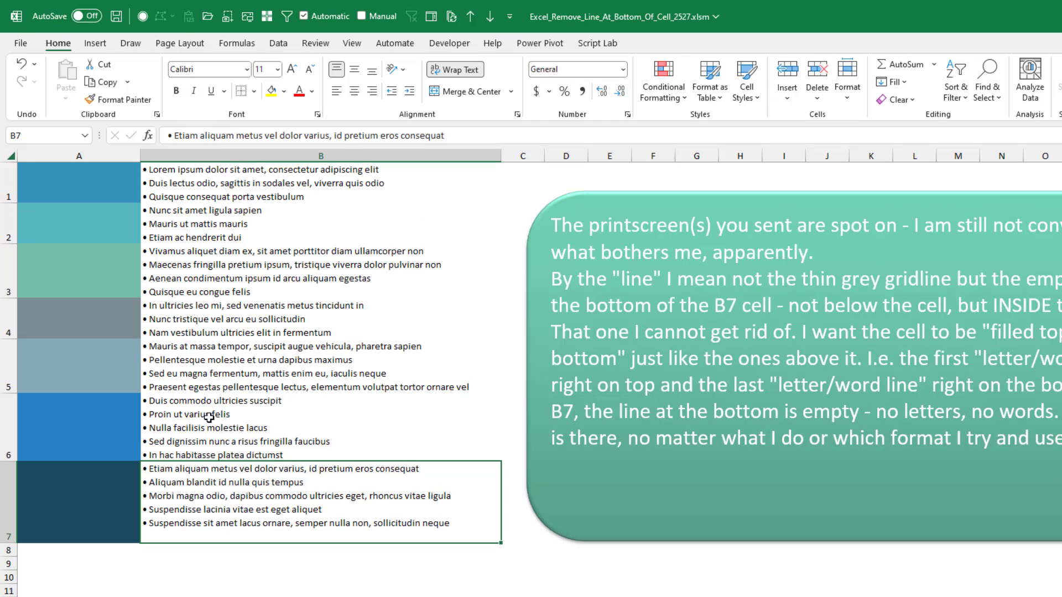
left_click(208, 418)
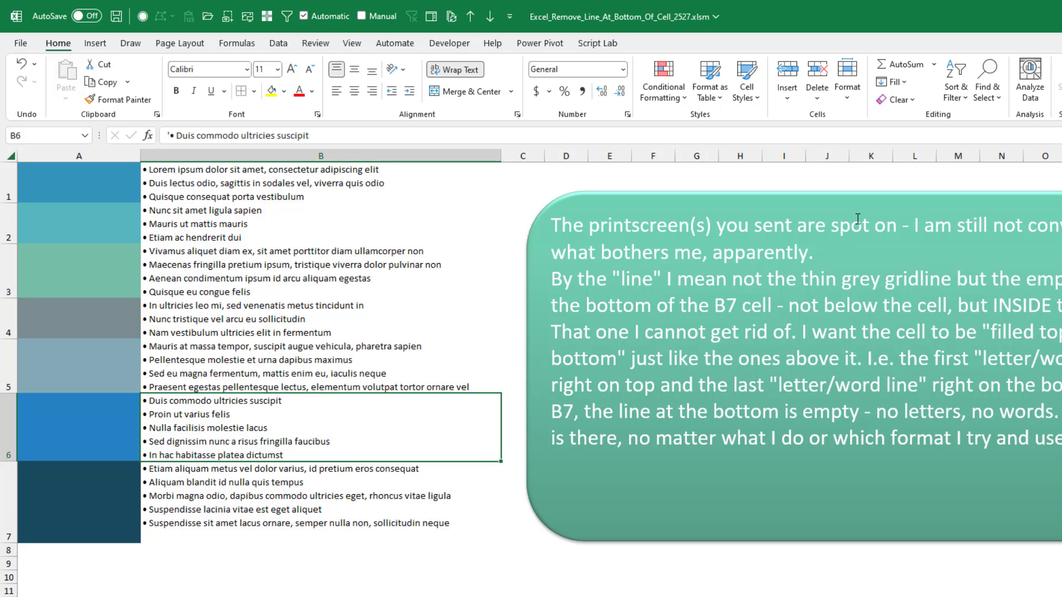
left_click(848, 101)
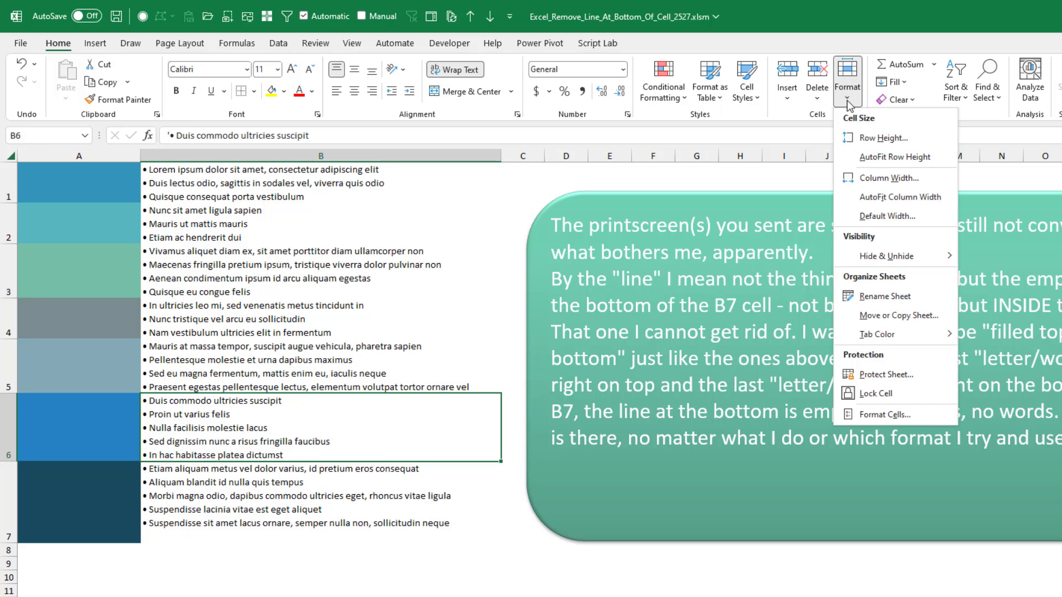
left_click(868, 136)
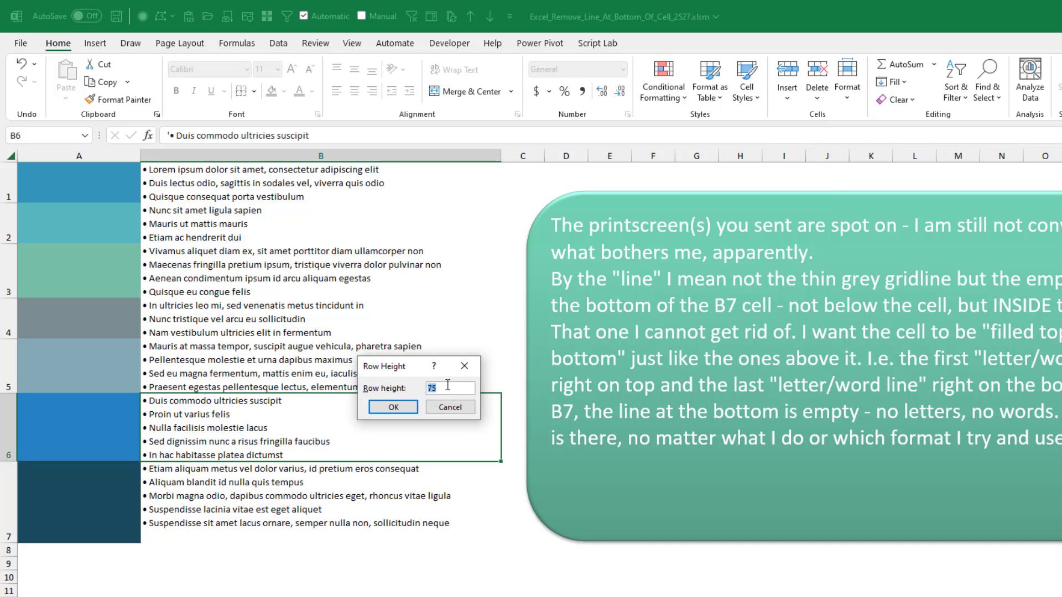
left_click(393, 407)
Change row 7's height from 90 to 75
left_click(257, 497)
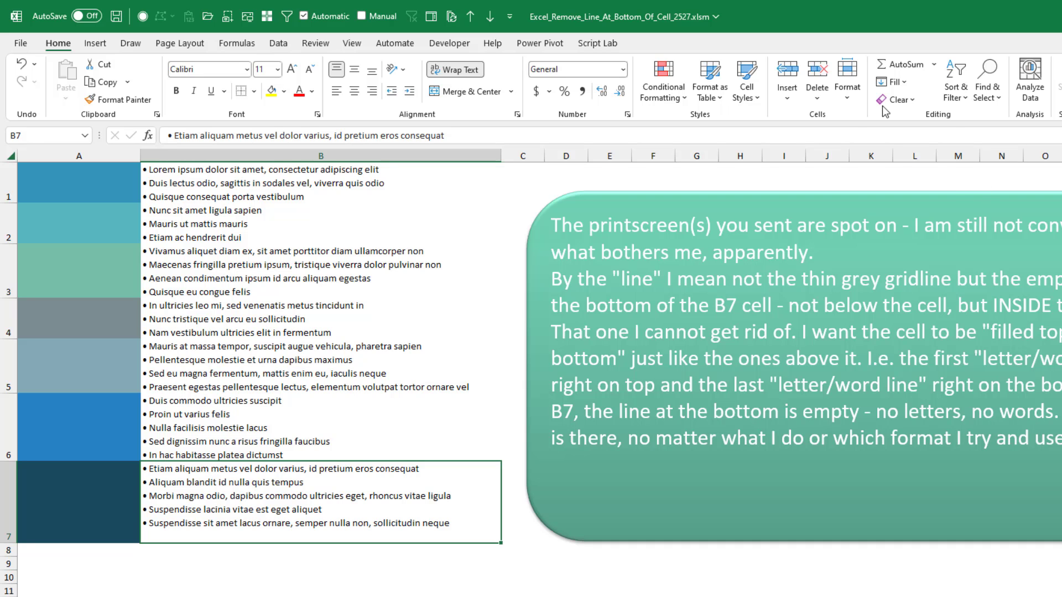
left_click(848, 97)
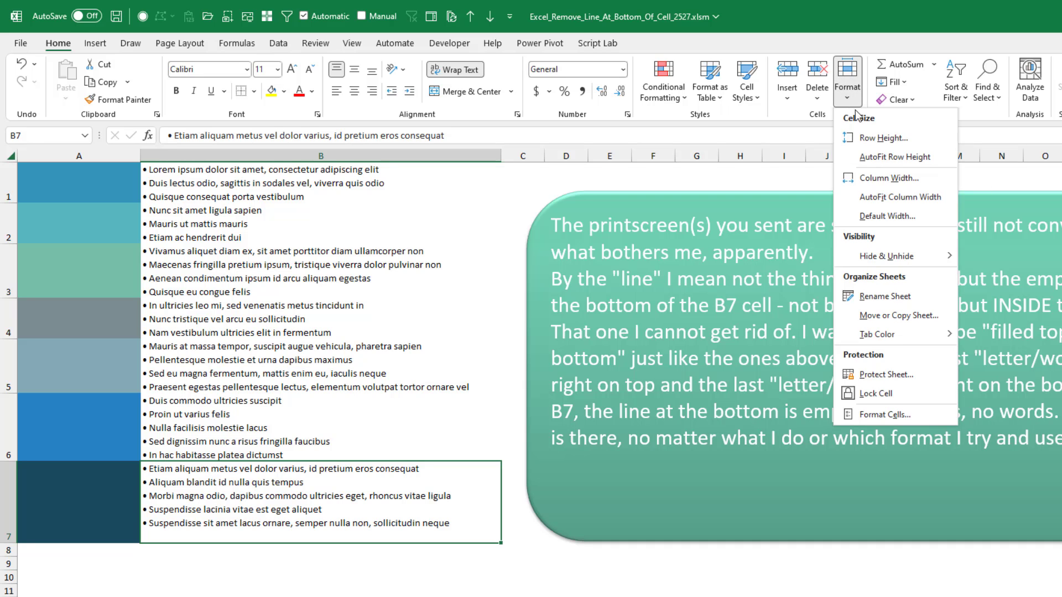
left_click(876, 138)
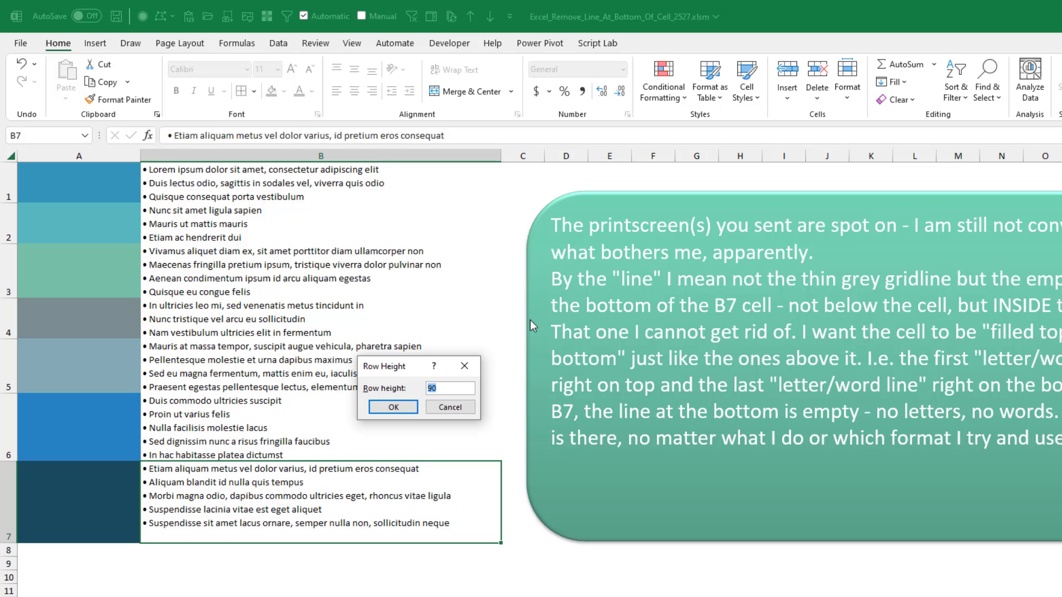
type("75")
left_click(394, 408)
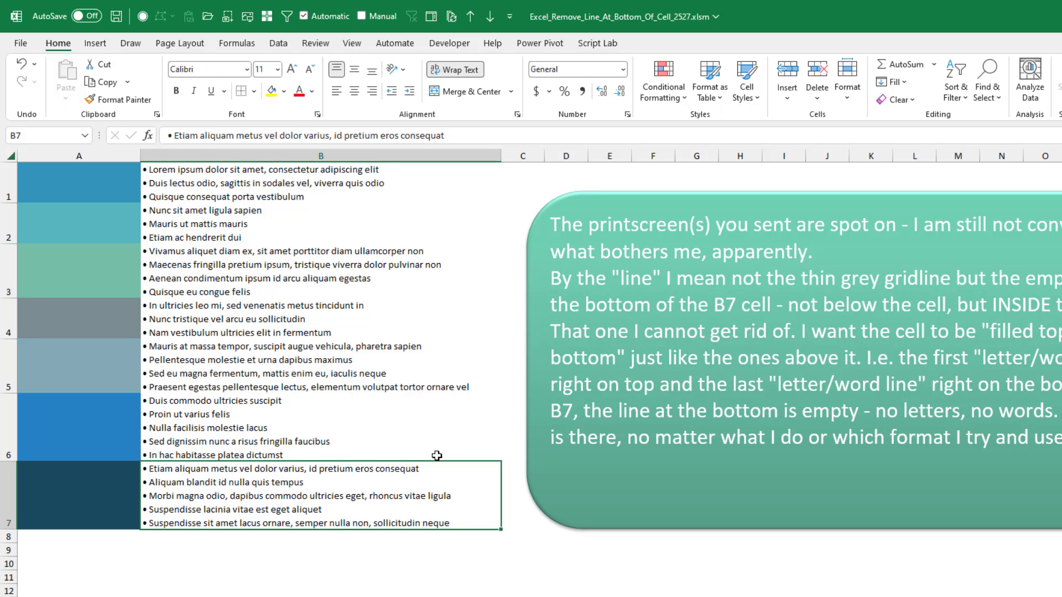
Undo the height change, then drag row 7's border up to 75 points (100 pixels)
key("ctrl+z")
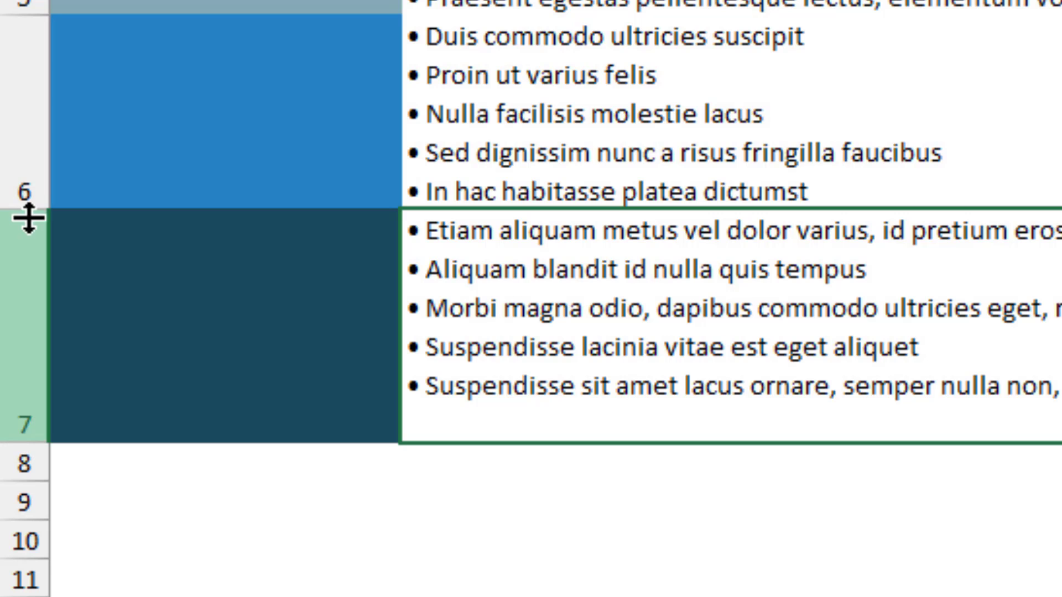
left_click(32, 442)
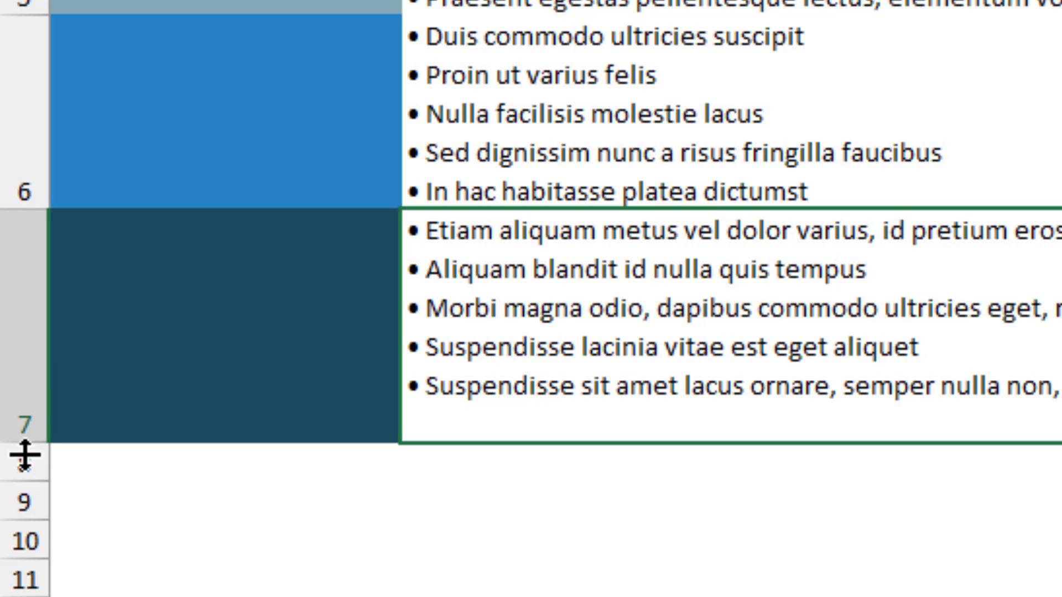
left_click_drag(29, 442, 37, 404)
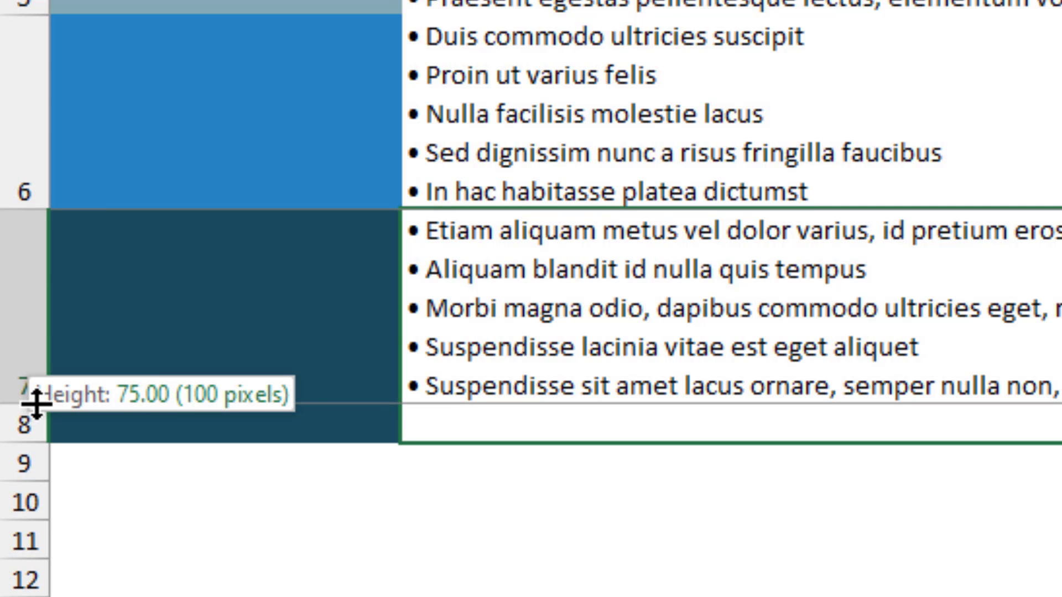
left_click_drag(37, 405, 37, 404)
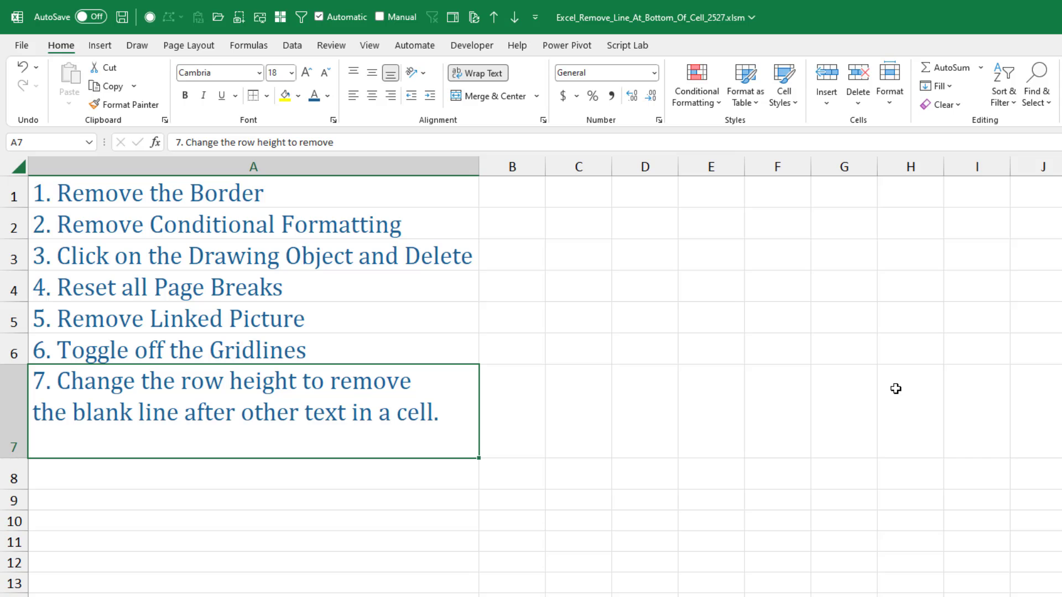
AutoFit row 7, then enter 'Type Line 1' and 'Then line 2' in A8 with a trailing line break
left_click(888, 100)
left_click(912, 98)
left_click(293, 468)
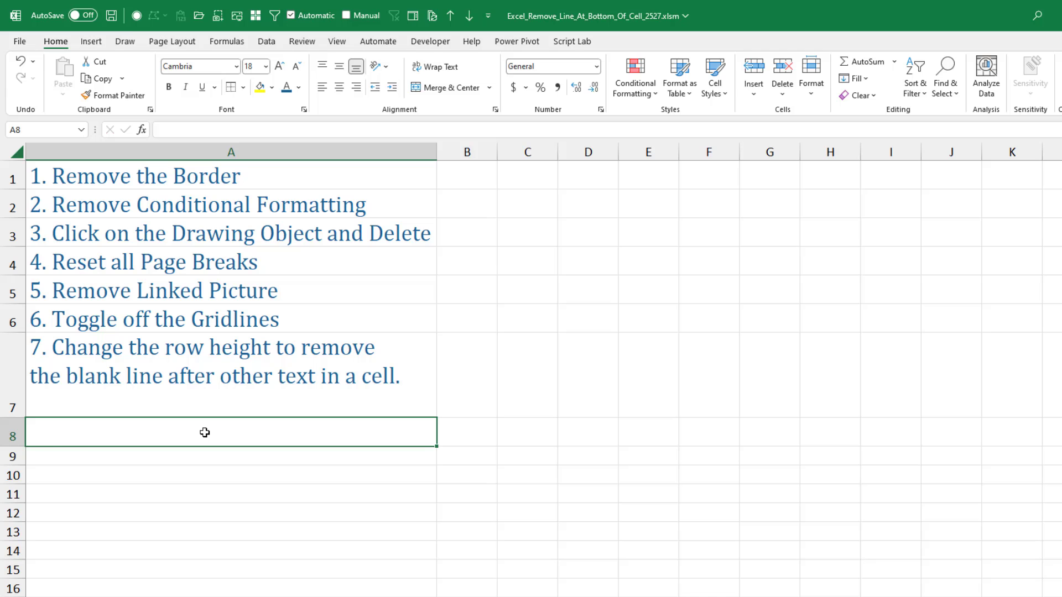
type("Type Line 1")
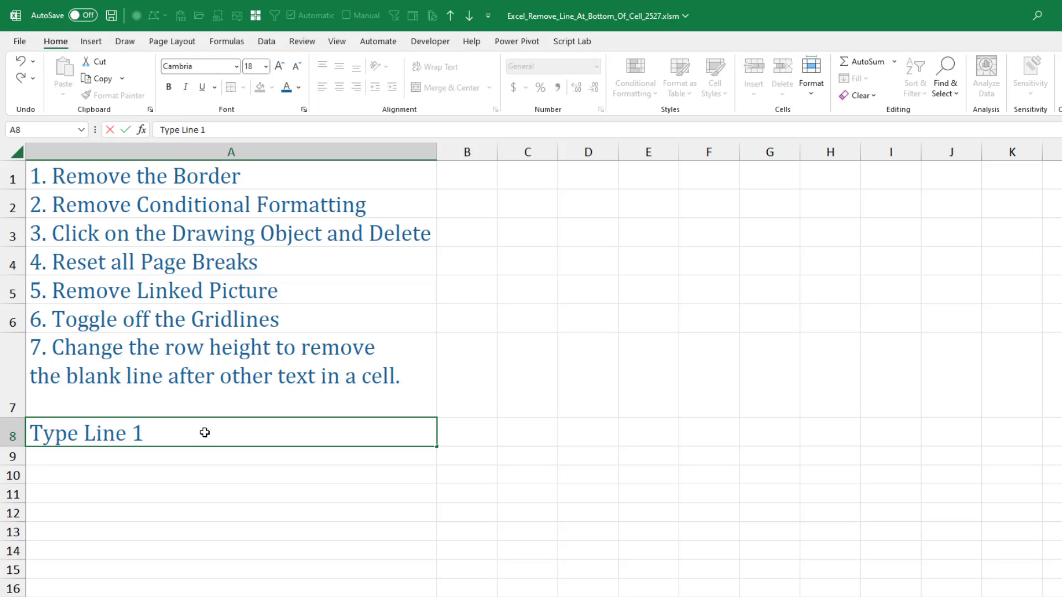
key("alt+Return")
type("Then line 2")
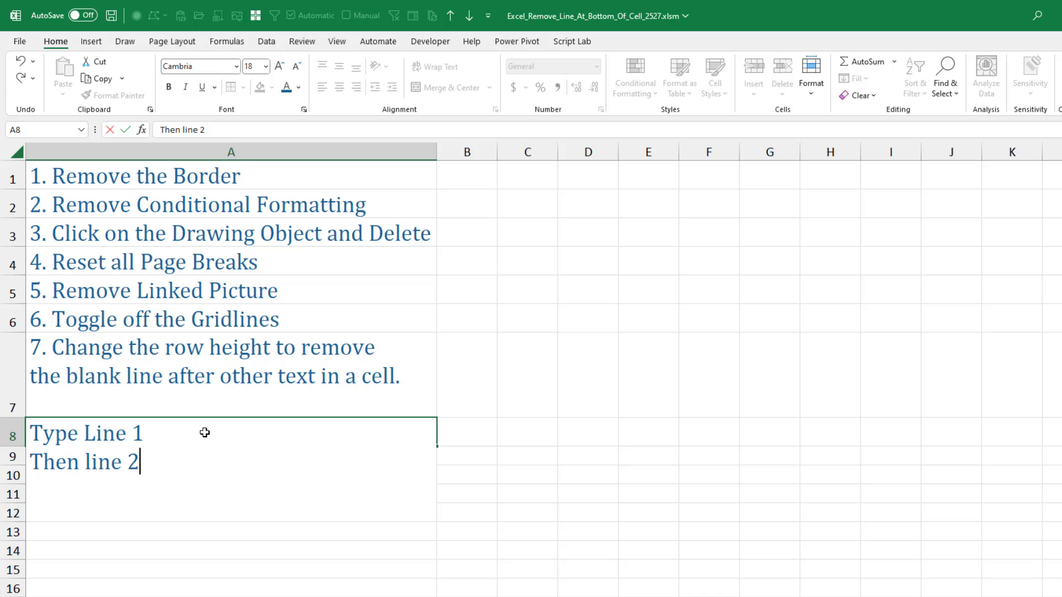
key("alt+Return")
key("Return")
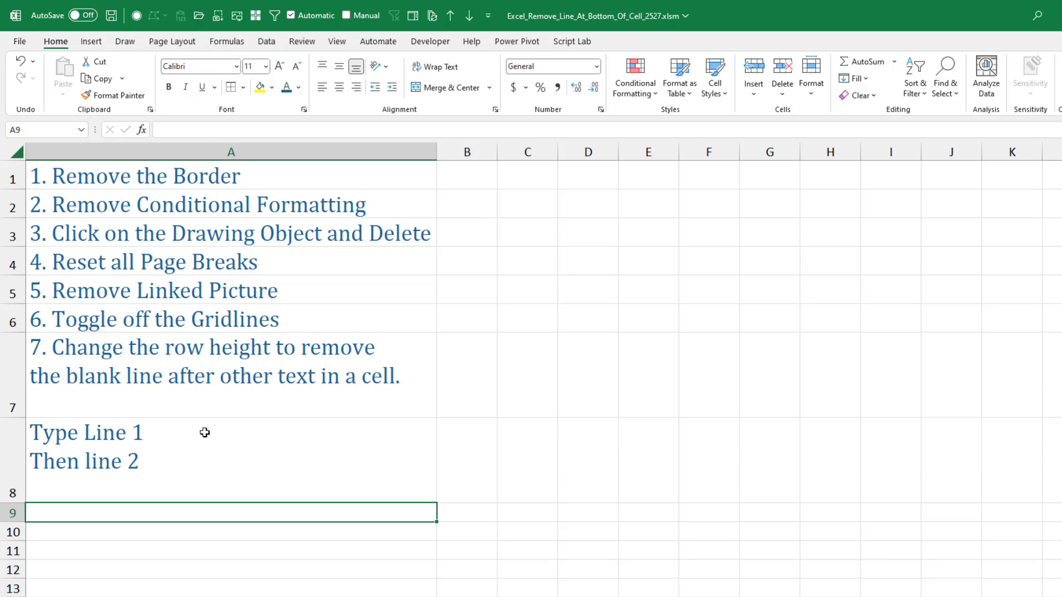
key("Up")
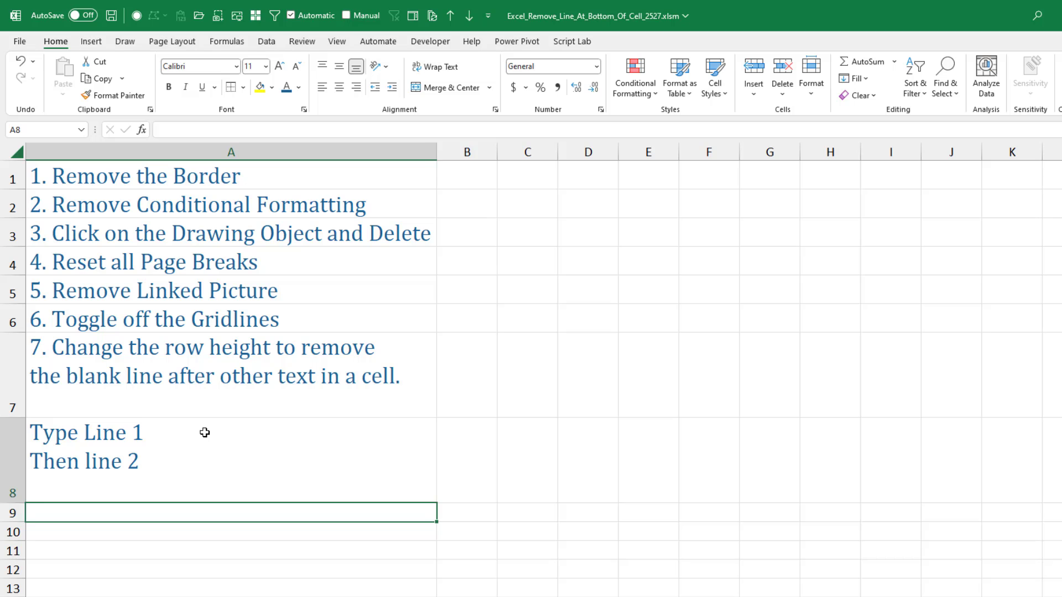
key("Right")
Enter =CODE(RIGHT(A8,1)) in B8 and copy it to B7
type("=")
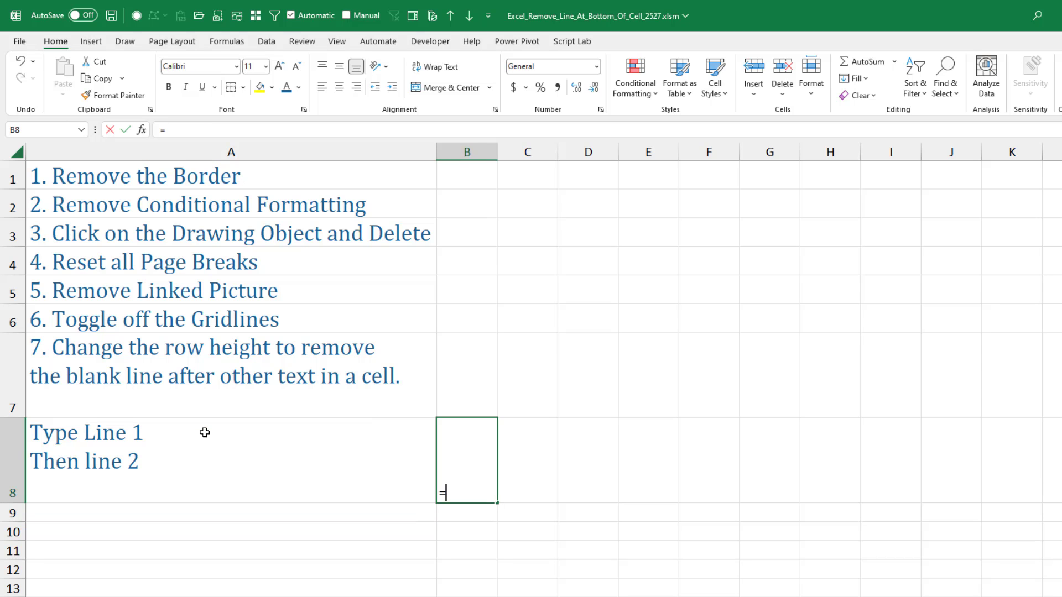
type("code(right(")
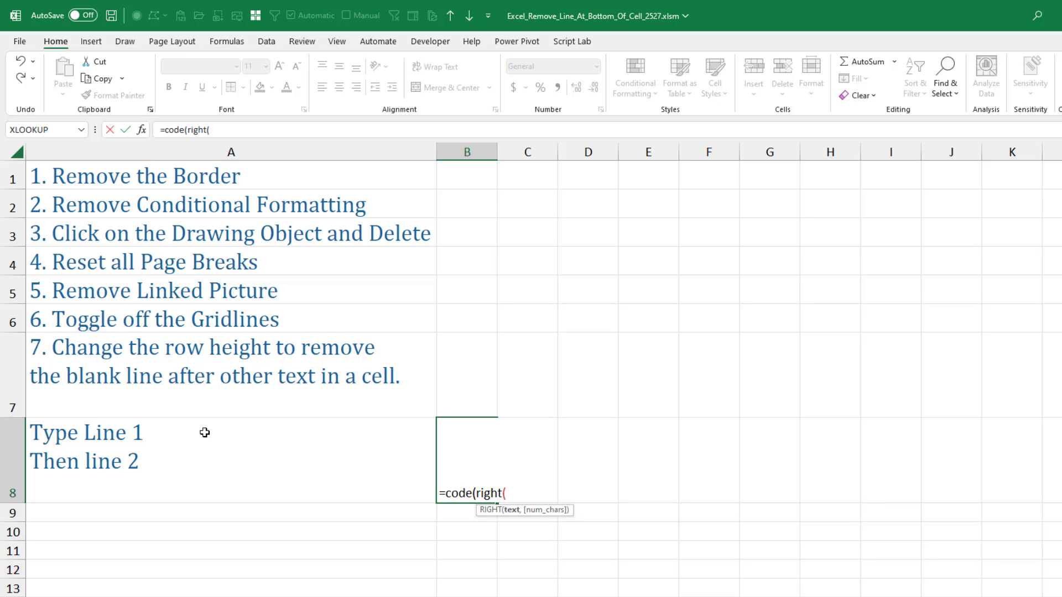
left_click(205, 432)
type(",1))")
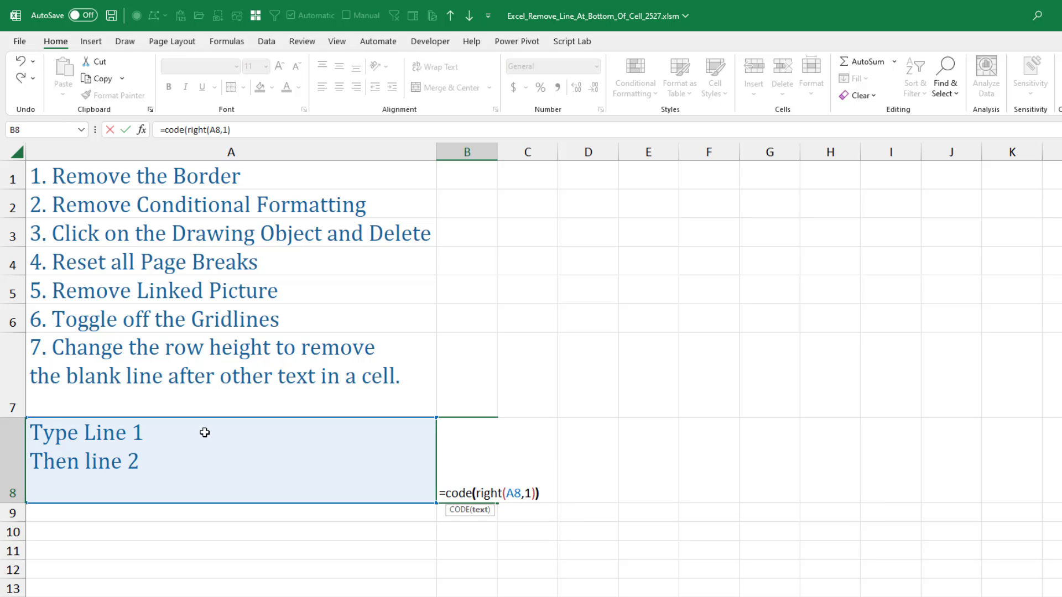
key("ctrl+Return")
key("ctrl+c")
key("Up")
key("ctrl+v")
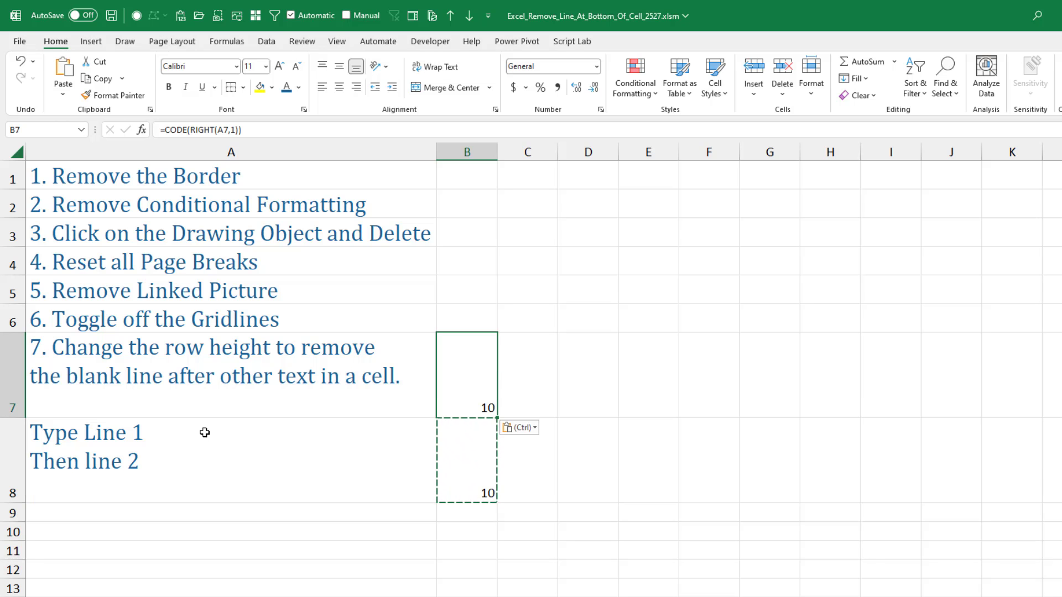
Remove the trailing line break from the end of A8
left_click(204, 433)
key("F2")
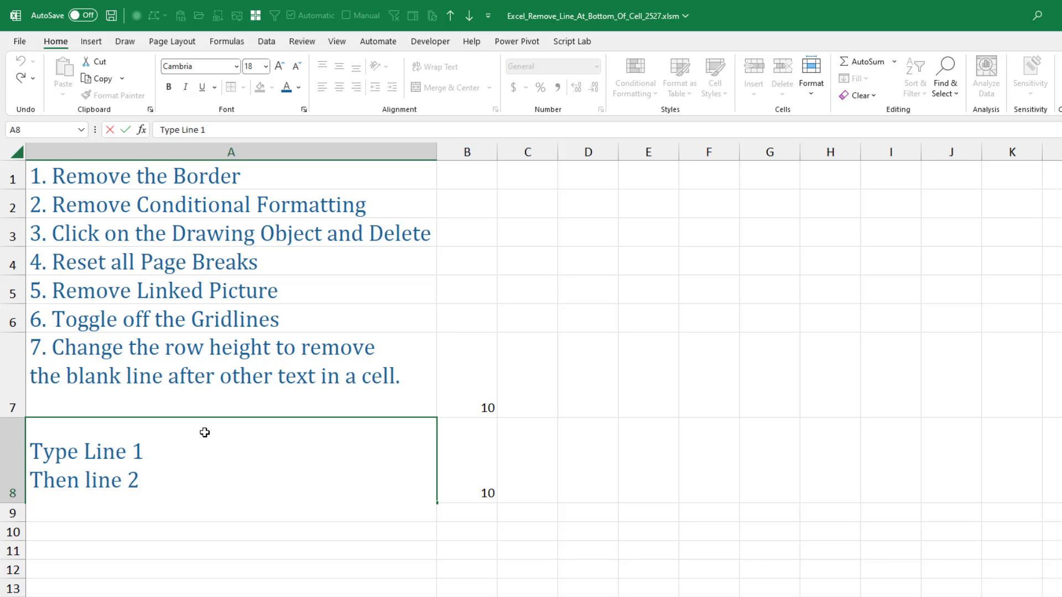
key("BackSpace")
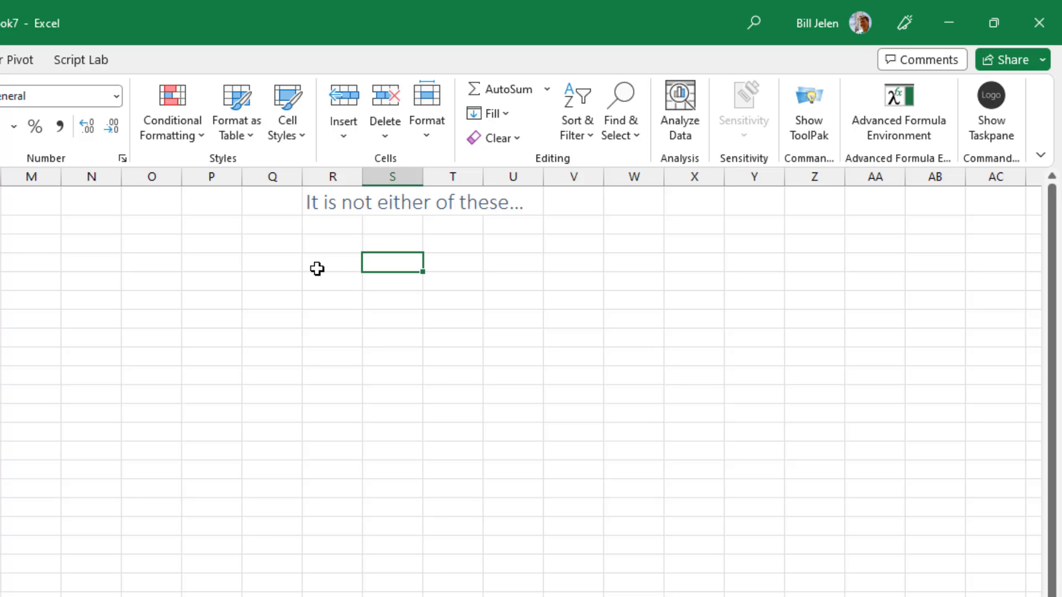
Enter 'Does anyone know', 'what causes this?' and 'Let me know' on three lines in R4
left_click(319, 264)
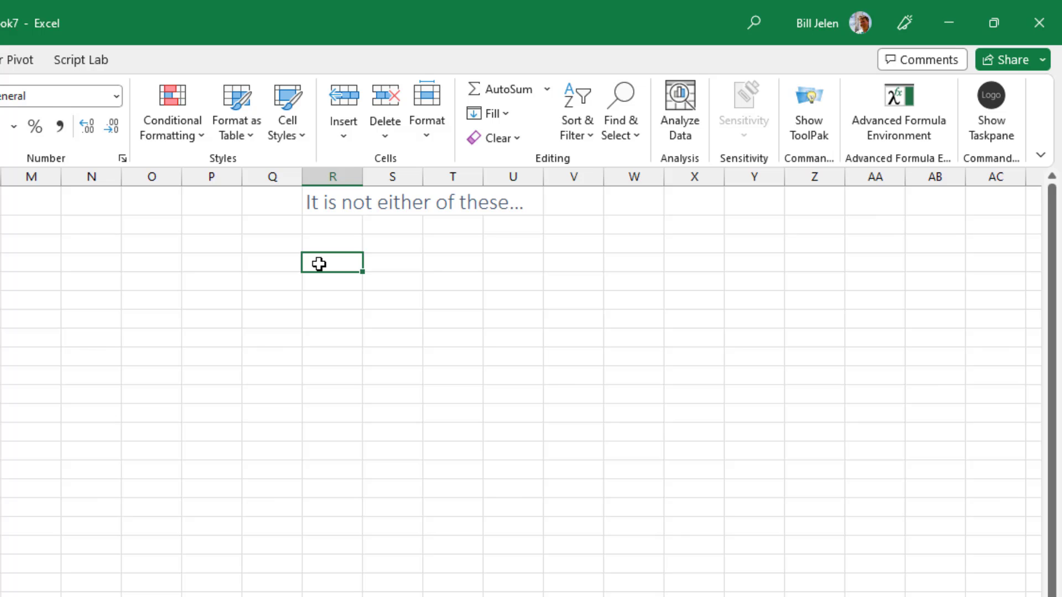
type("Does anyone ")
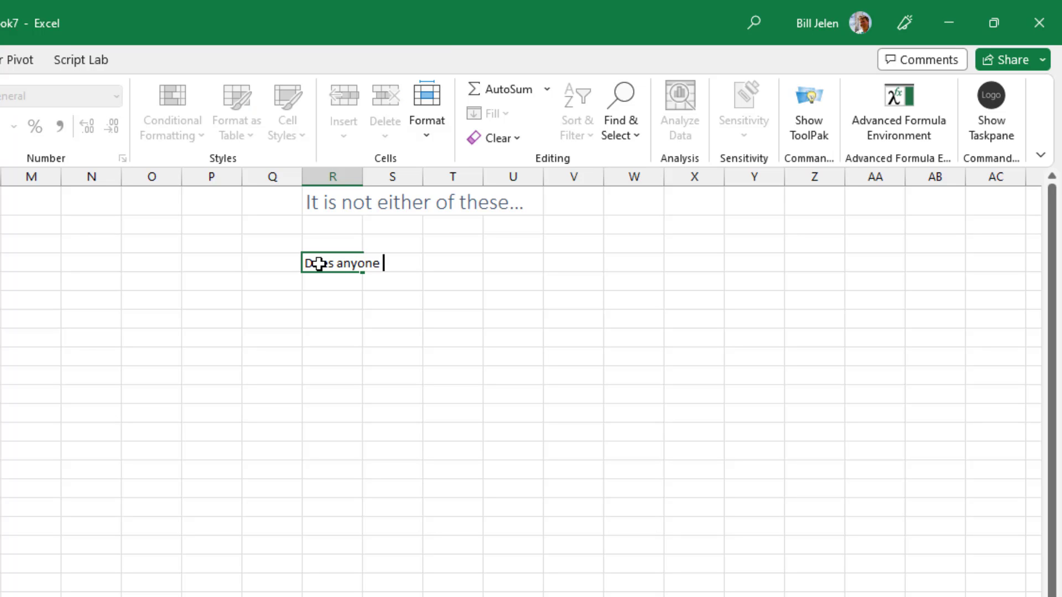
type("know")
key("alt+Return")
type("what cua")
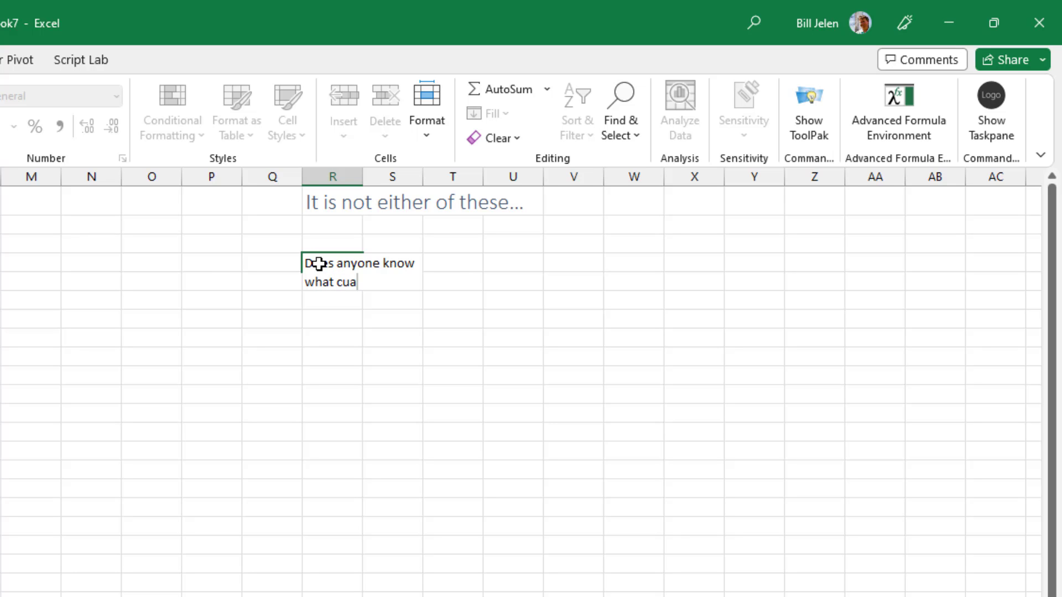
key("BackSpace")
key("BackSpace")
type("auses this?")
key("alt+Return")
type("Le")
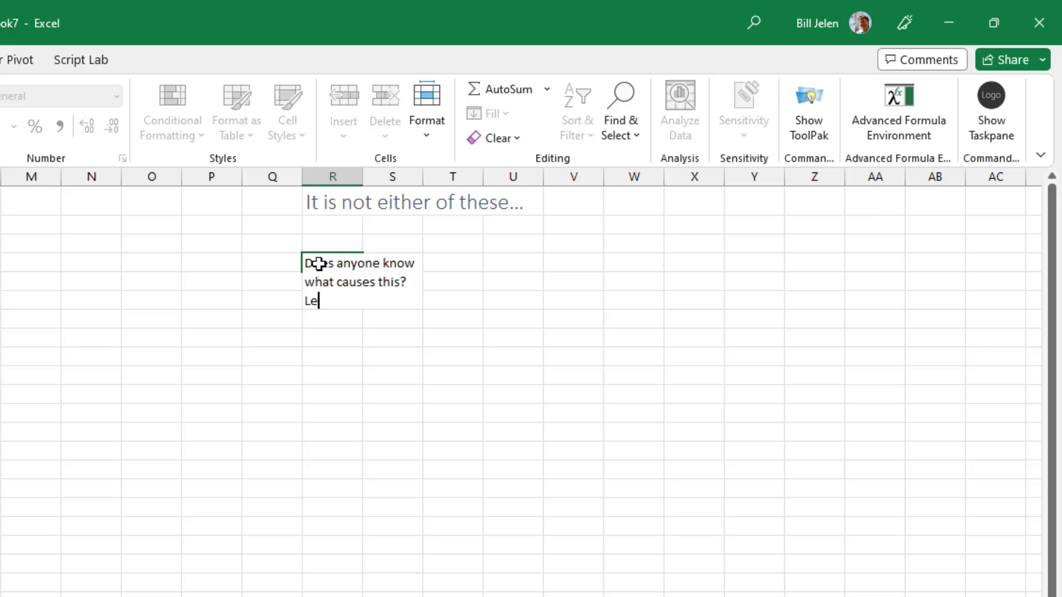
type("t me know")
key("Return")
Widen column R and top-align the question cell
left_click(319, 264)
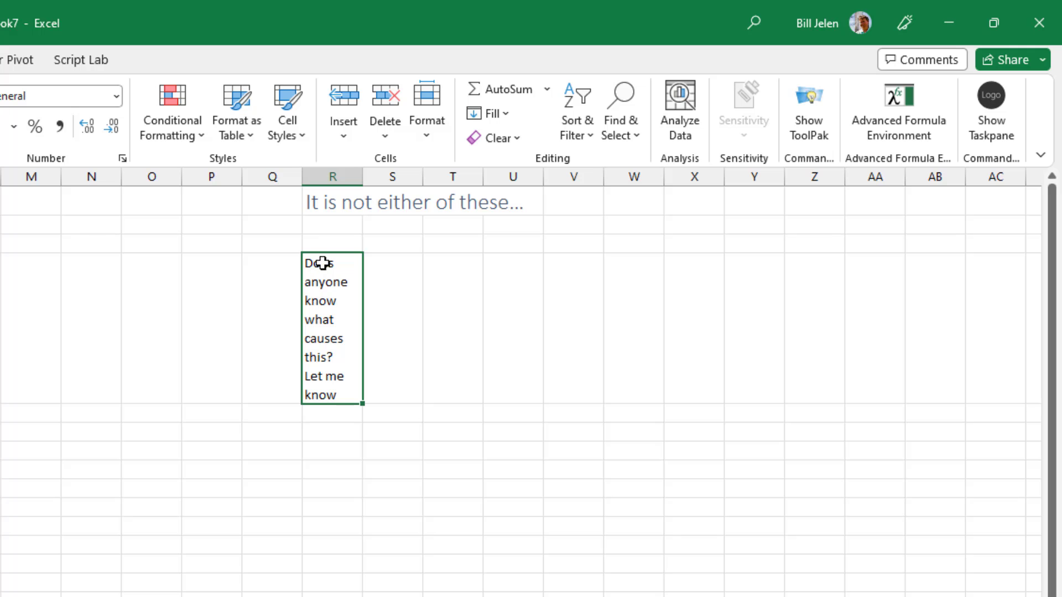
left_click_drag(362, 181, 478, 185)
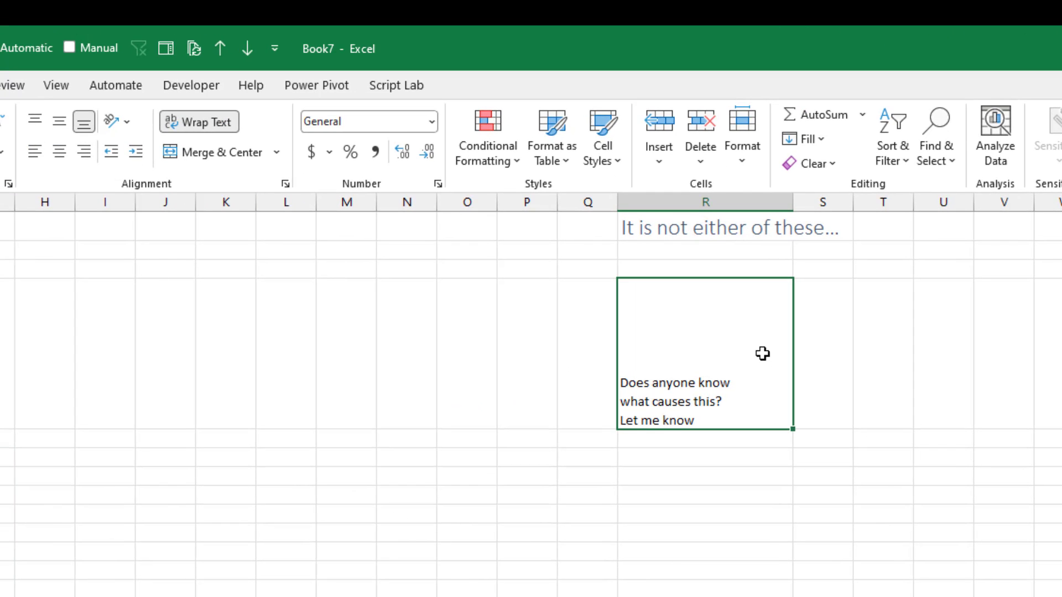
left_click(35, 122)
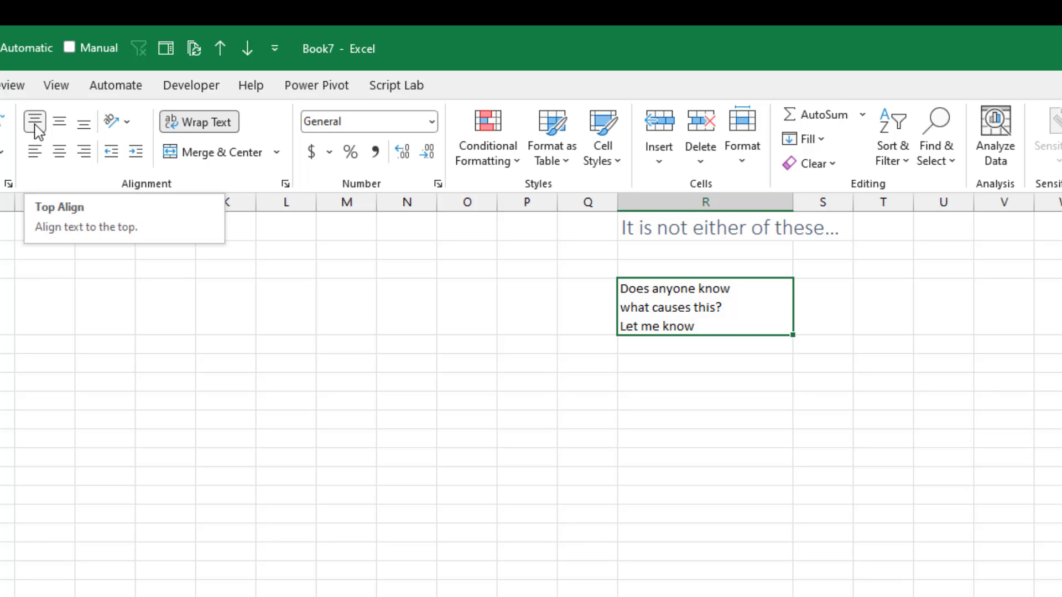
key("ctrl+z")
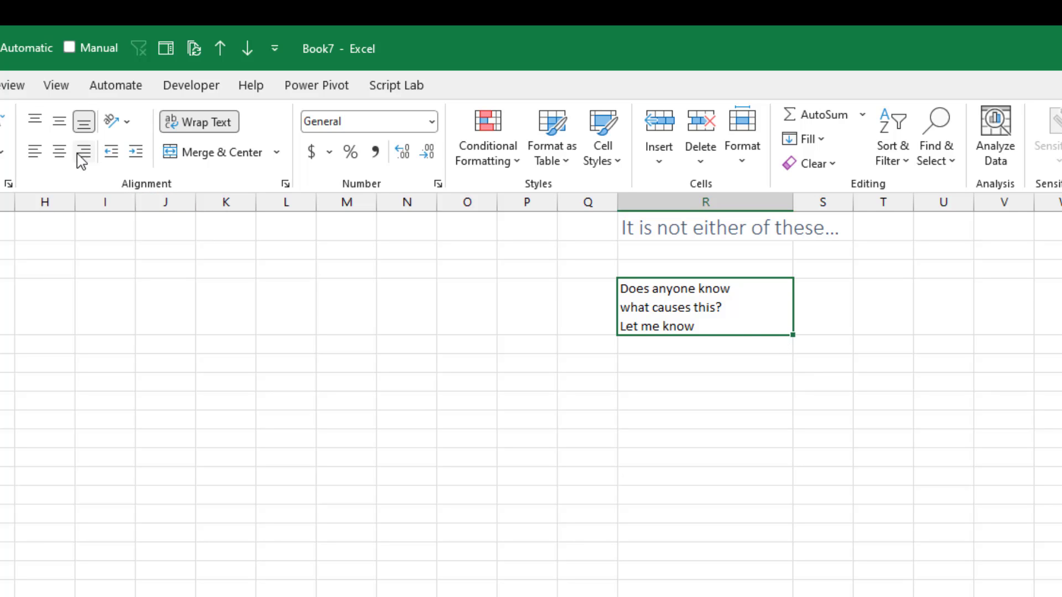
left_click(35, 124)
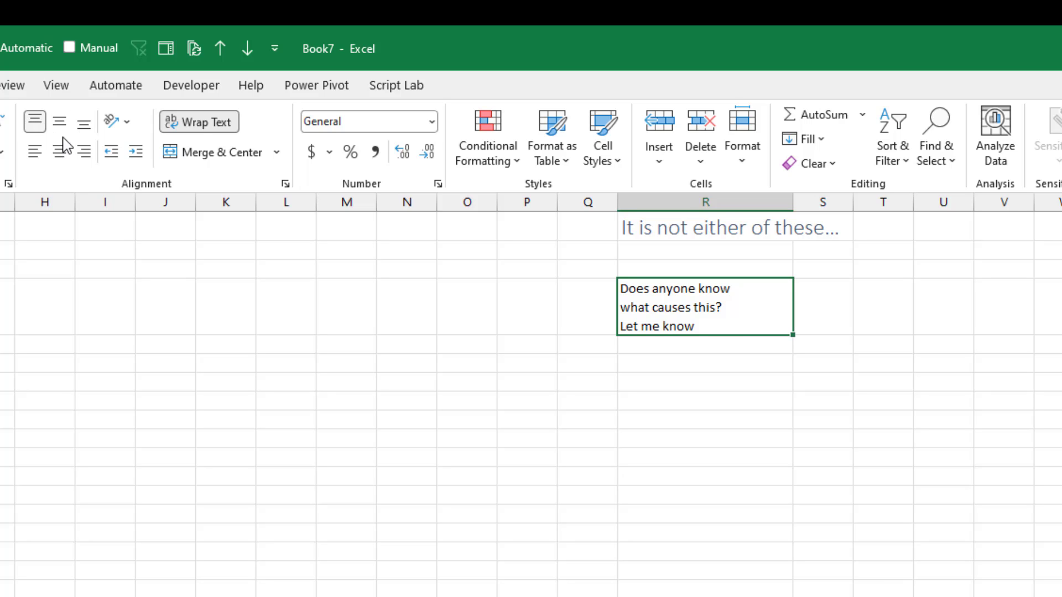
left_click(827, 383)
Enter 'Long long text', 'And more long text' and 'Yes' on three lines in the S cell
type("Lon")
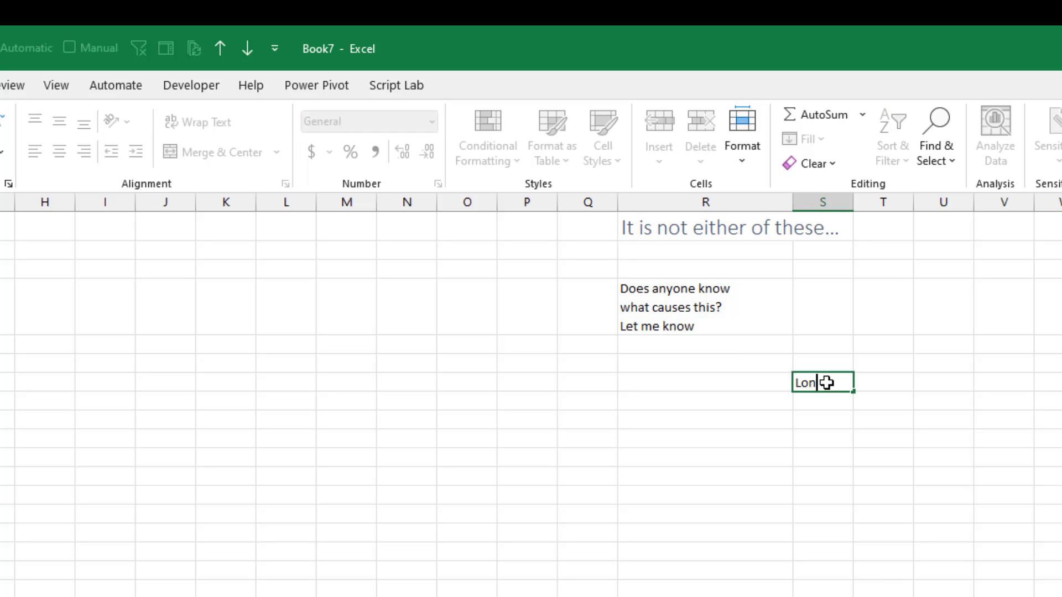
type("g long text")
key("alt+Return")
type("And more long text")
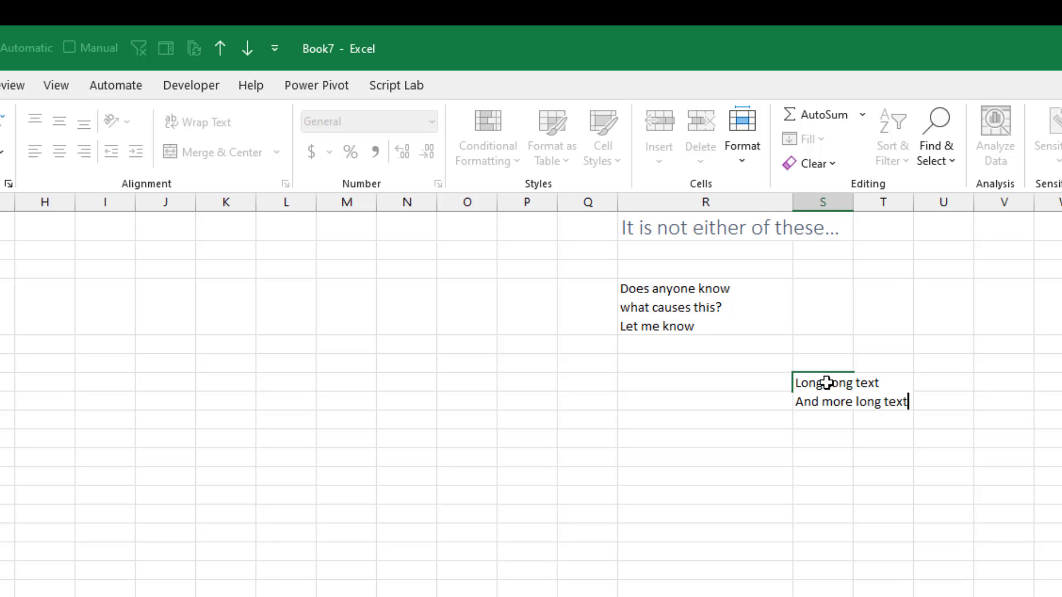
key("alt+Return")
type("Yes")
key("Return")
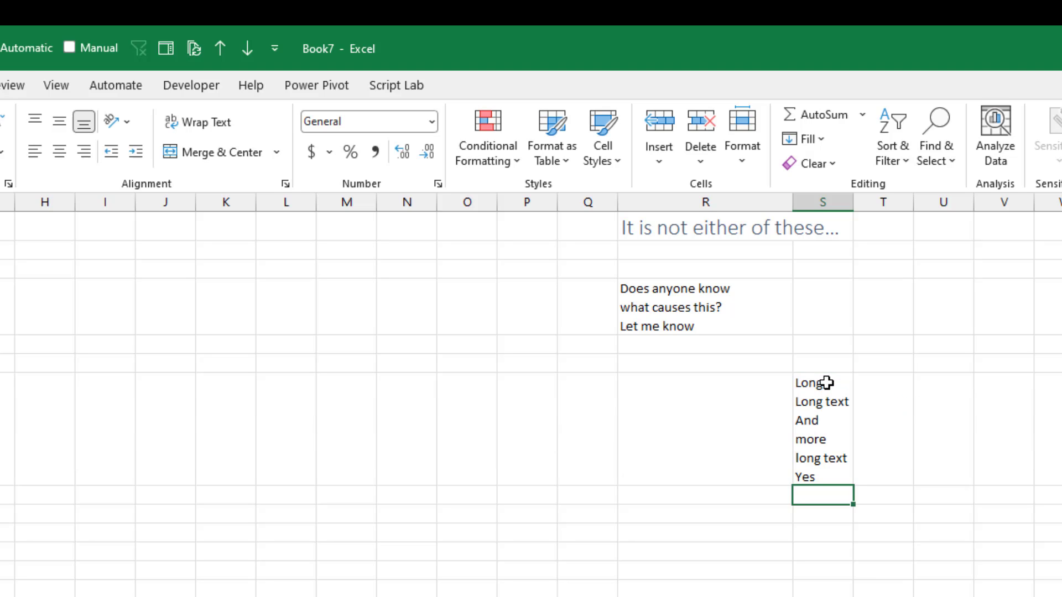
Widen column S, top-align the cell, and autofit its row height to the text
left_click(826, 383)
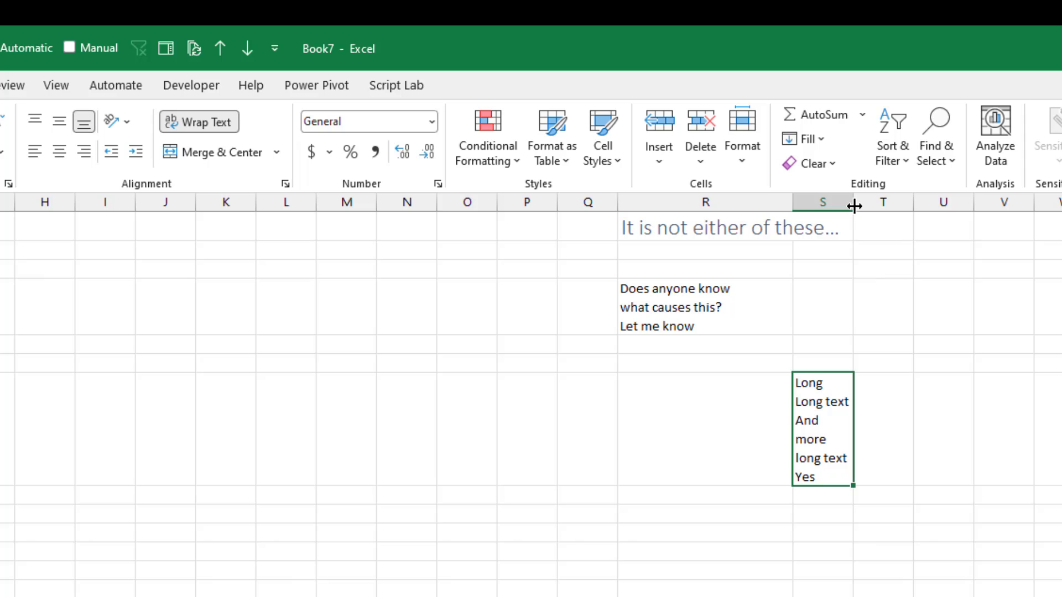
left_click_drag(855, 206, 928, 210)
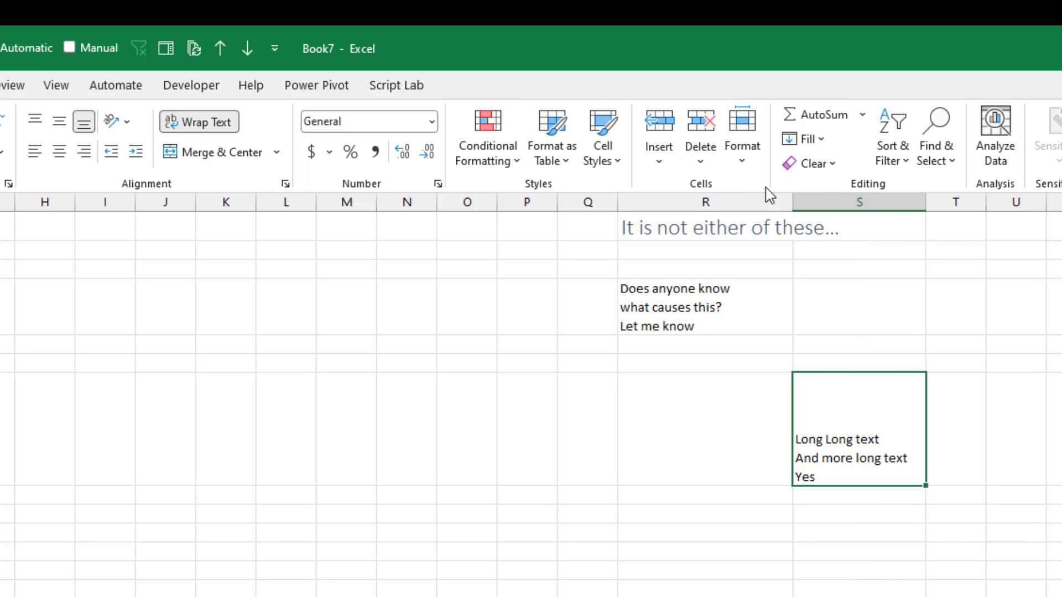
left_click(754, 169)
left_click(775, 244)
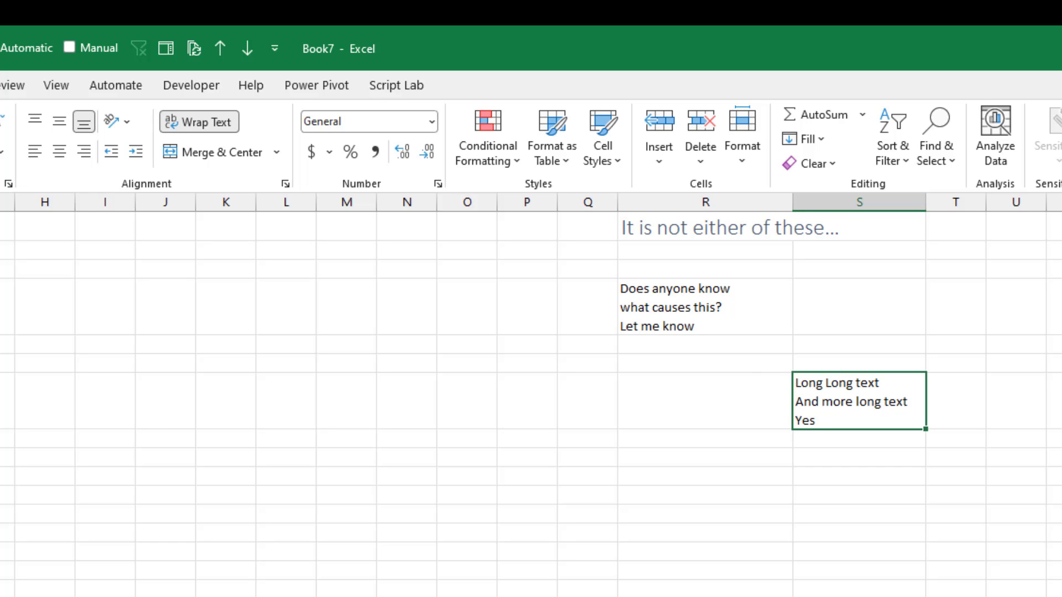
left_click_drag(3, 429, 3, 475)
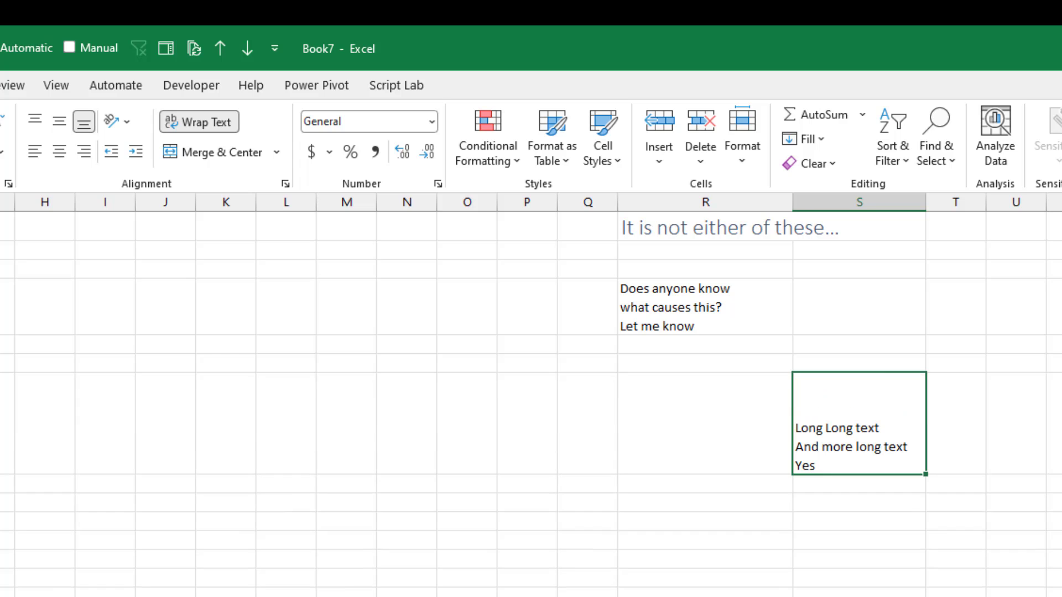
left_click(34, 120)
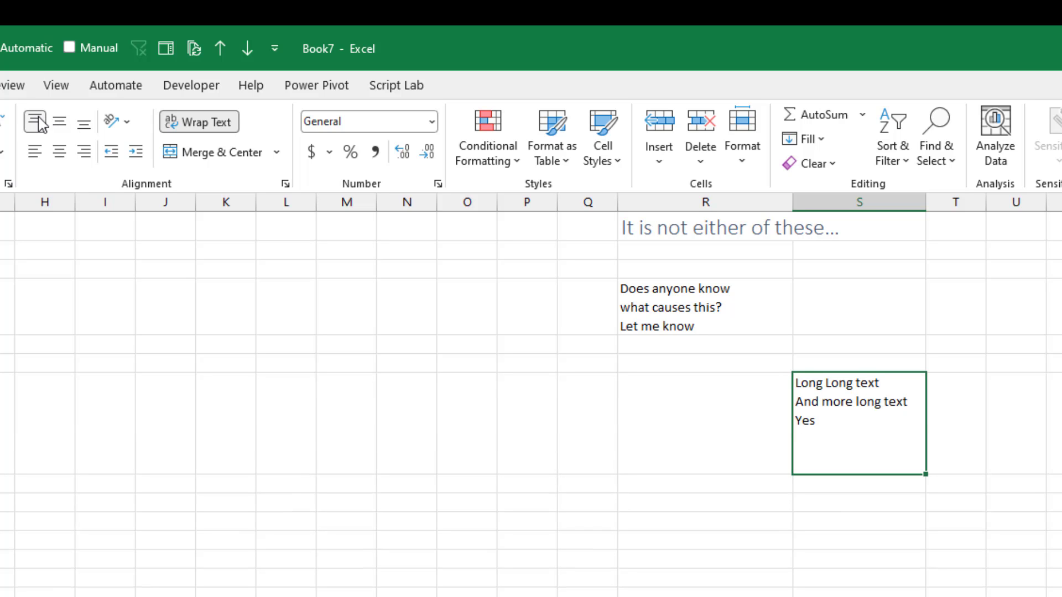
left_click(743, 163)
left_click(781, 247)
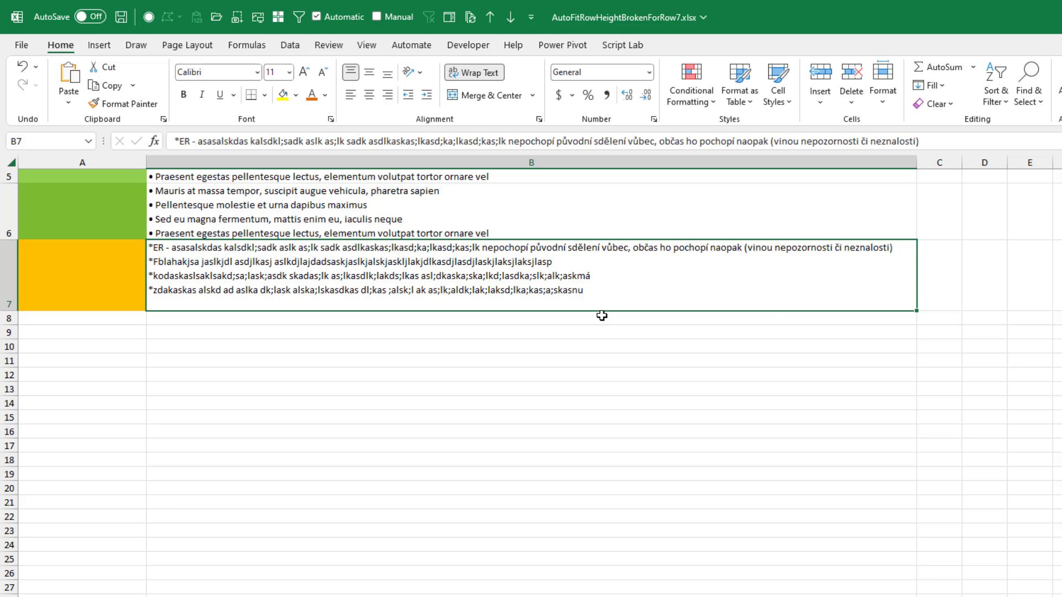
Widen column B, autofit row 7 to B7's four lines, then narrow column B again
left_click_drag(917, 163, 990, 169)
left_click(887, 102)
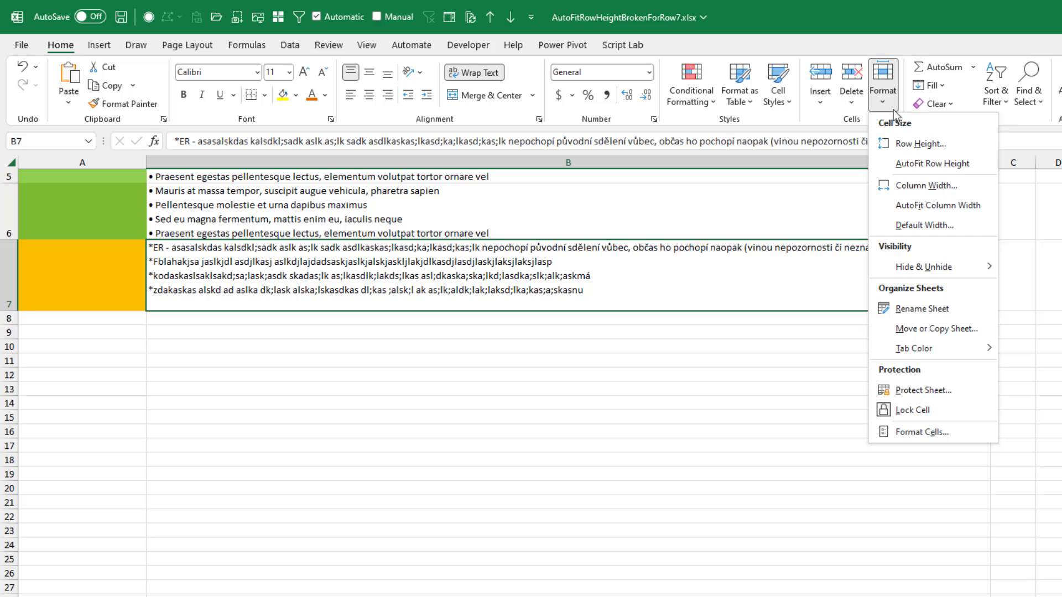
left_click(910, 160)
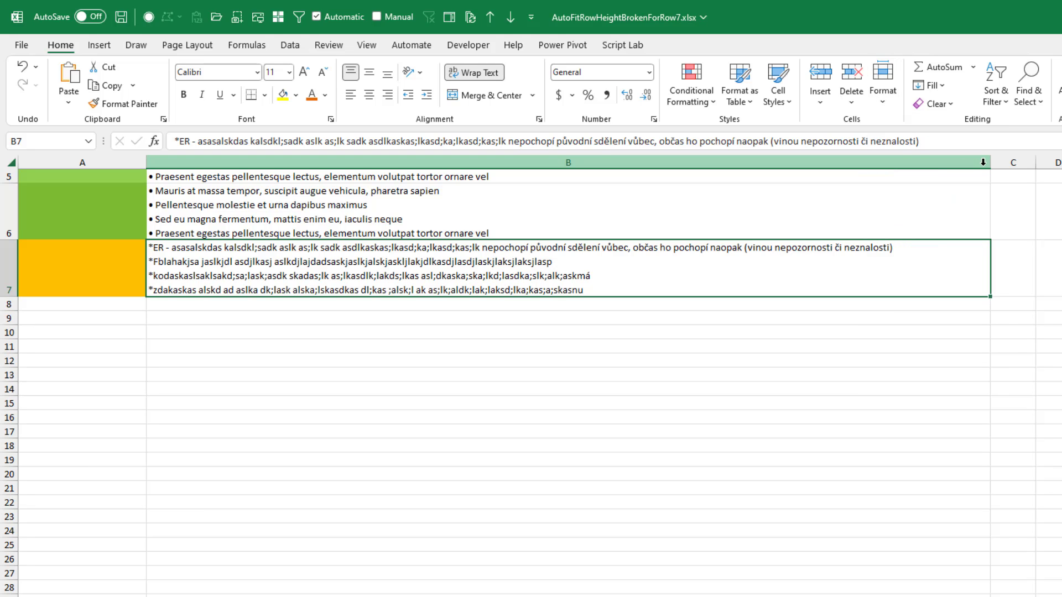
left_click_drag(989, 165, 904, 174)
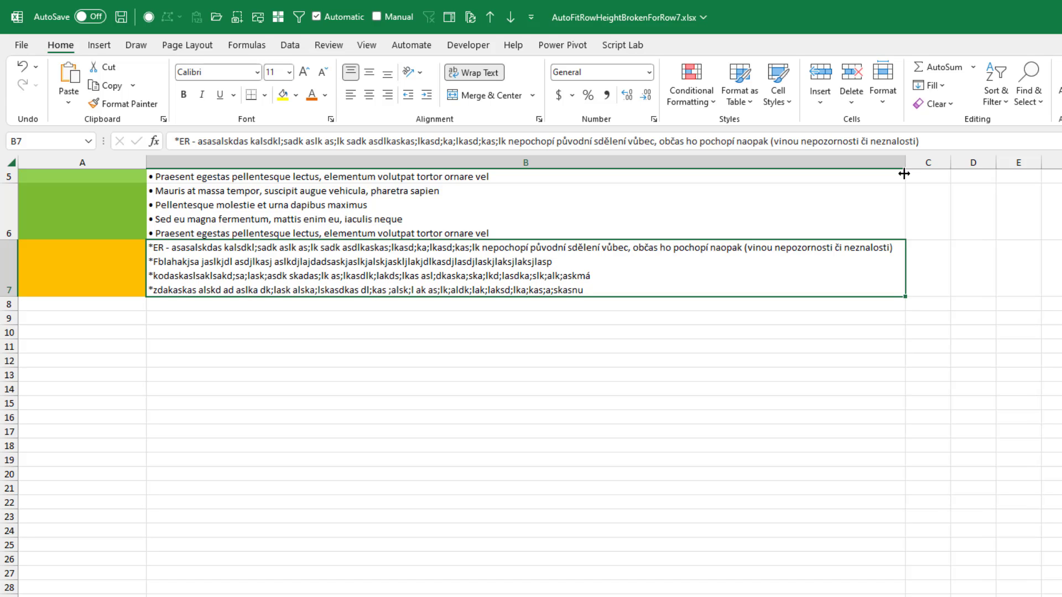